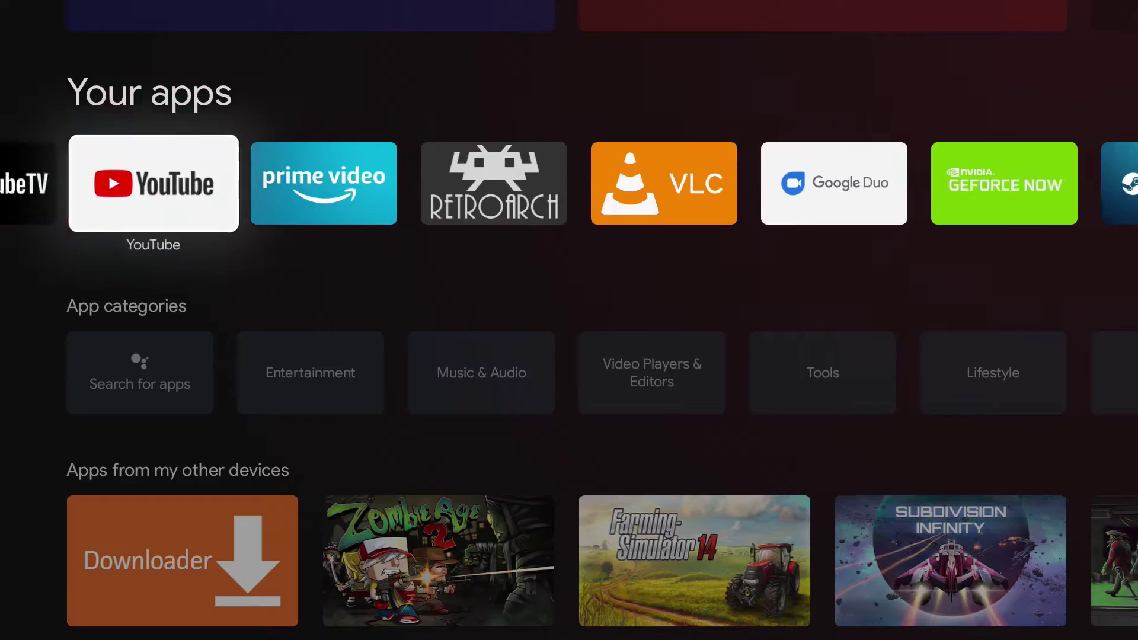
# Step: Browse right along the Your apps row of installed apps like VLC, GeForce Now and Steam Link
pyautogui.press('Right')
pyautogui.press('Right')
pyautogui.press('Right')
pyautogui.press('Right')
pyautogui.press('Right')
pyautogui.press('Right')
pyautogui.press('Right')
pyautogui.press('Right')
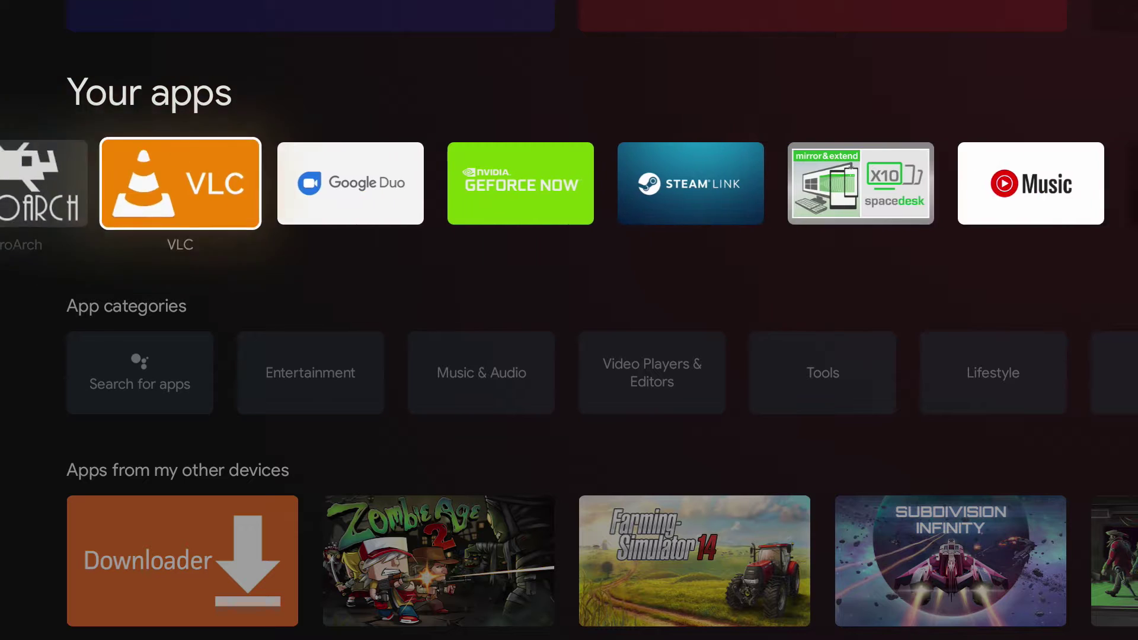
# Step: Open the My apps grid via See all and scroll down to the movie and TV streaming recommendations
pyautogui.press('Right')
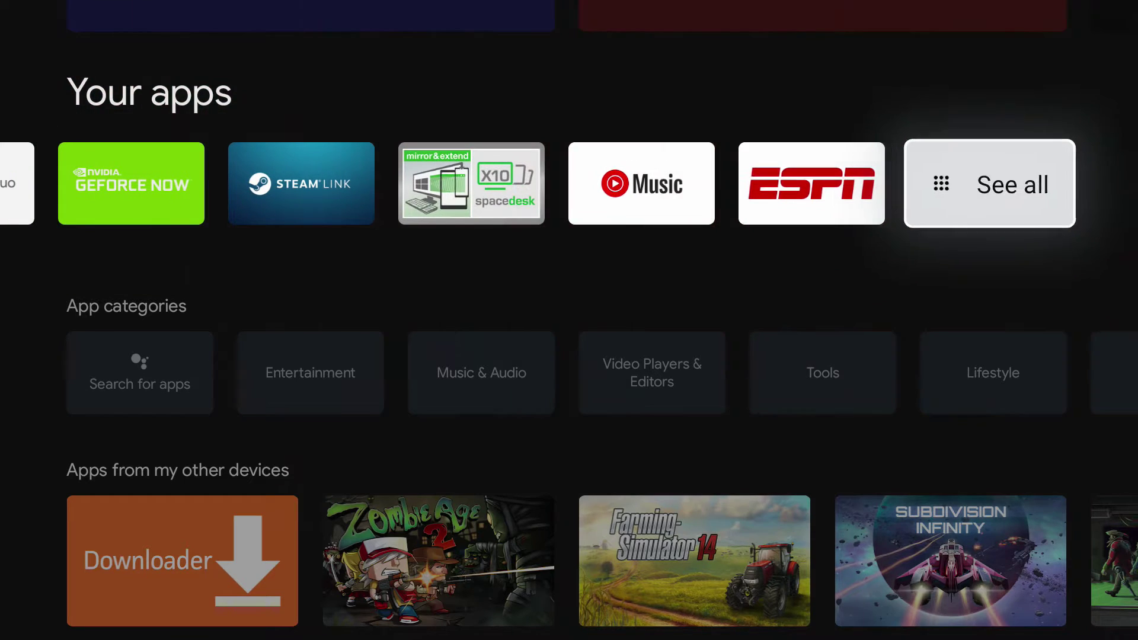
pyautogui.press('Return')
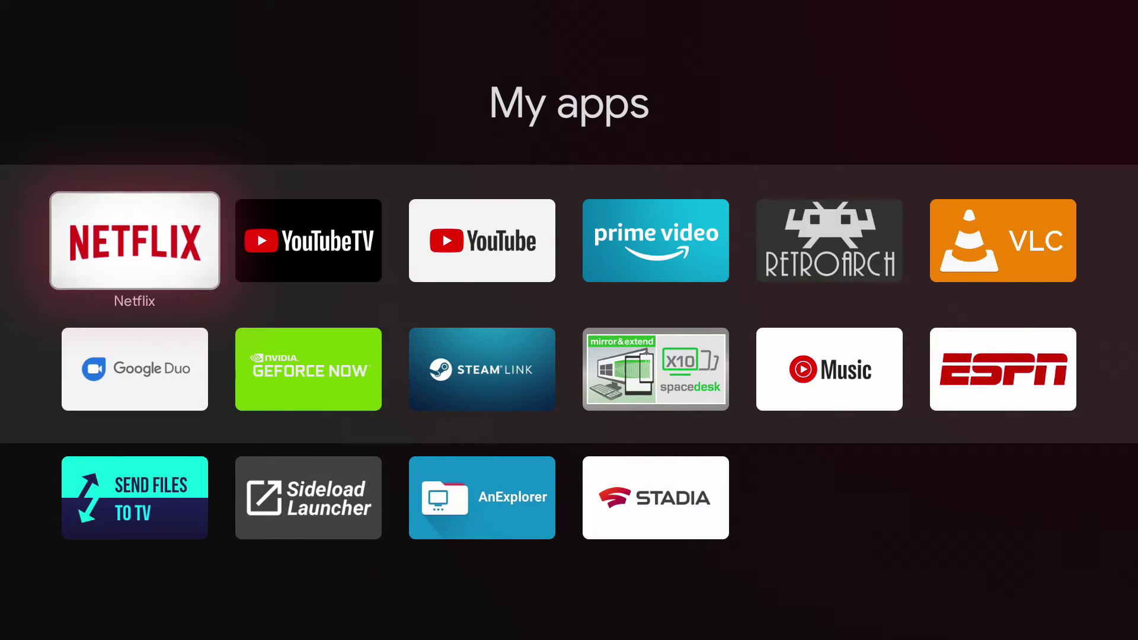
pyautogui.press('Down')
pyautogui.press('Down')
pyautogui.press('Down')
pyautogui.press('Down')
pyautogui.press('Down')
pyautogui.press('Down')
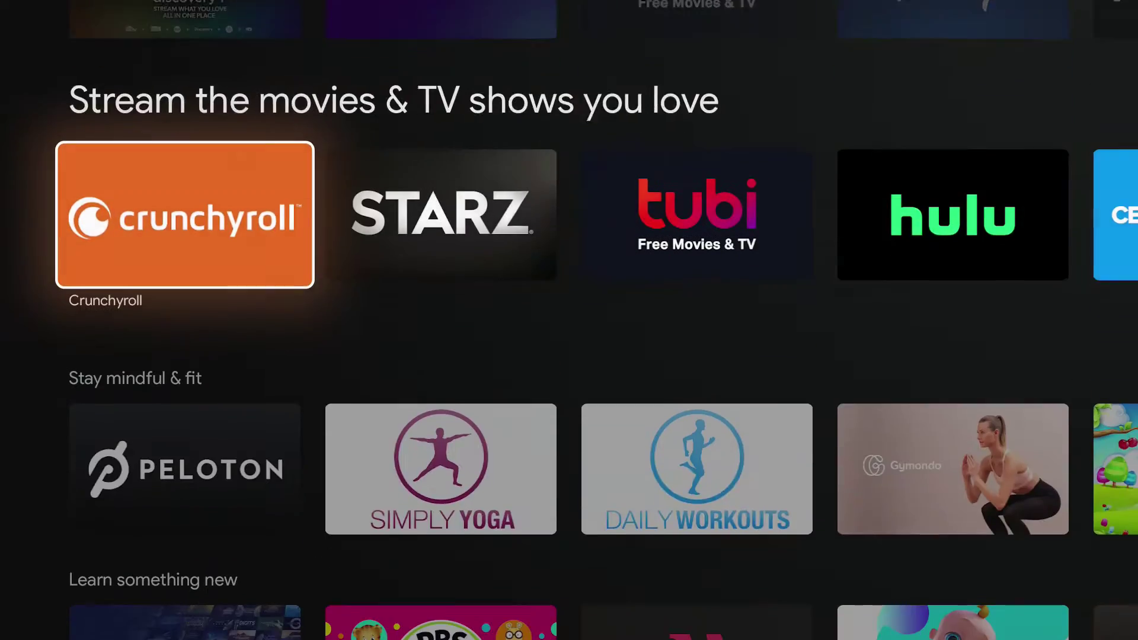
pyautogui.press('Down')
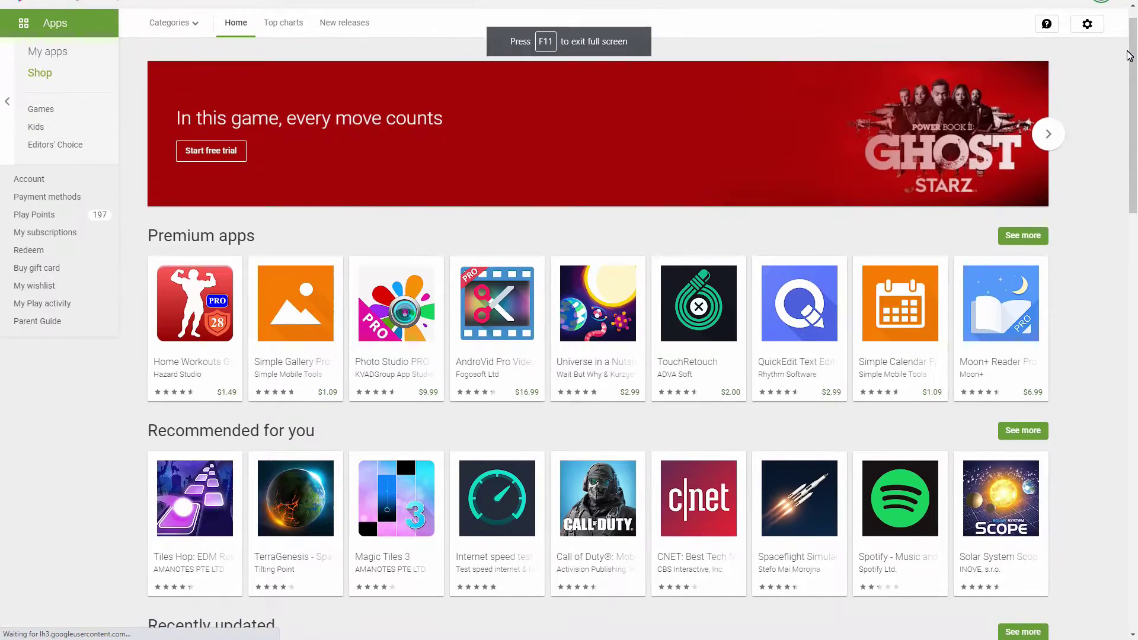
pyautogui.scroll(-1, 1129, 55)
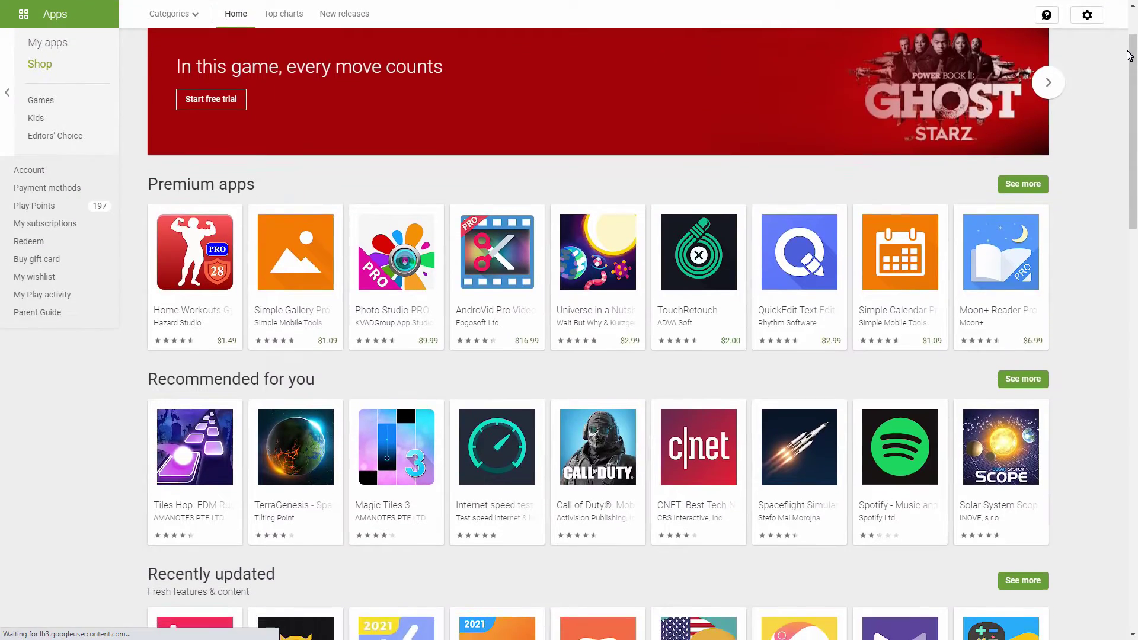
pyautogui.scroll(-1, 1129, 55)
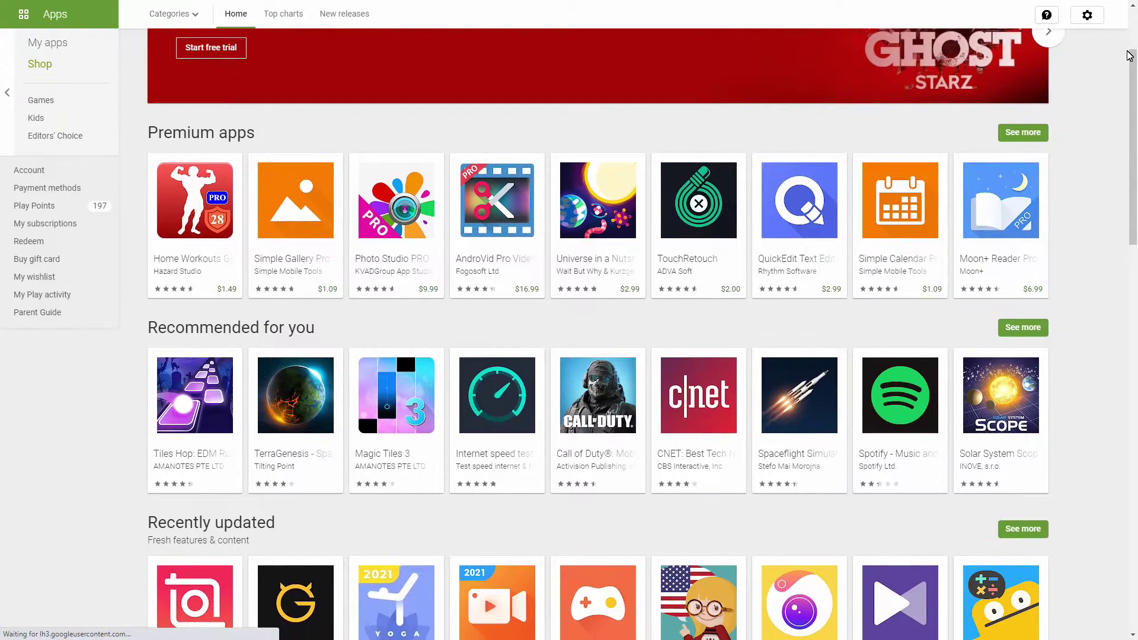
pyautogui.scroll(-1, 1129, 55)
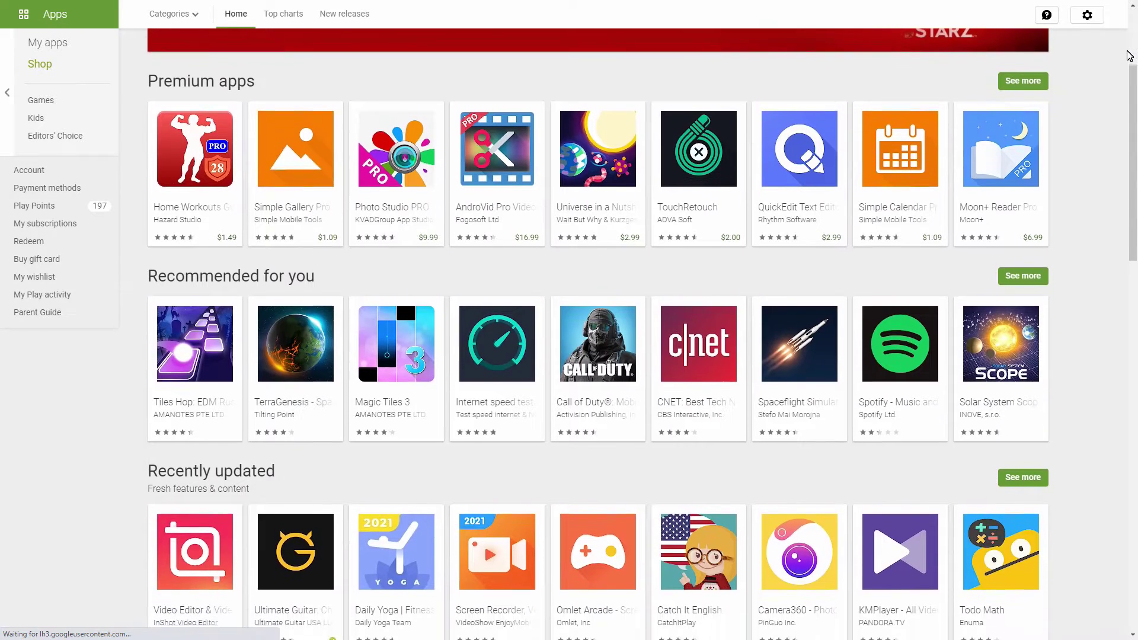
pyautogui.scroll(-1, 1128, 55)
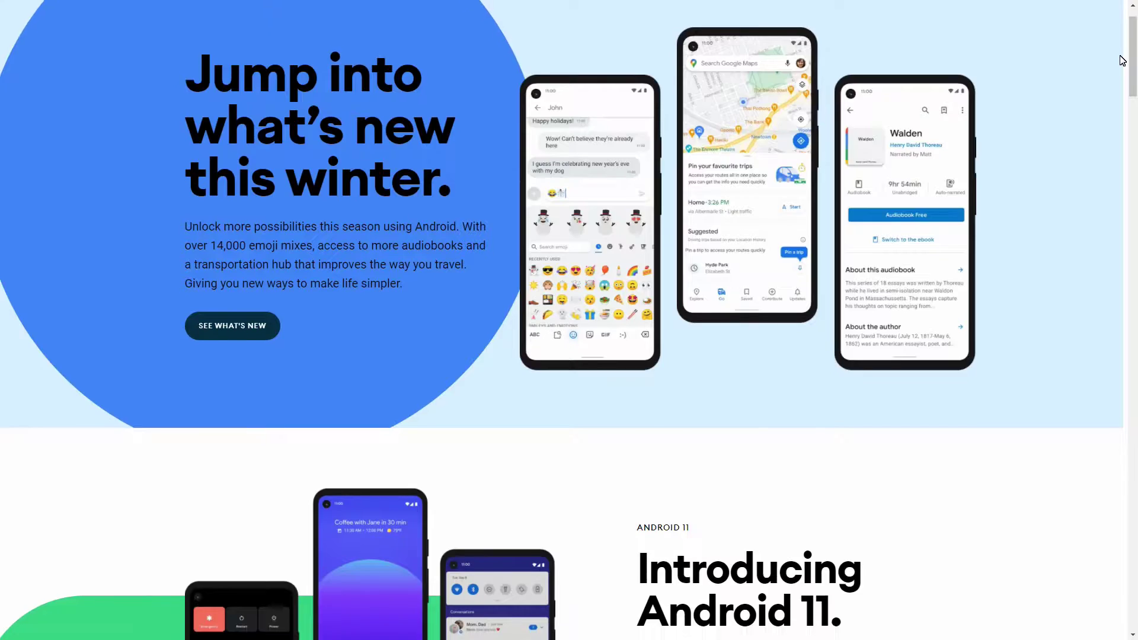
pyautogui.scroll(-1, 1122, 60)
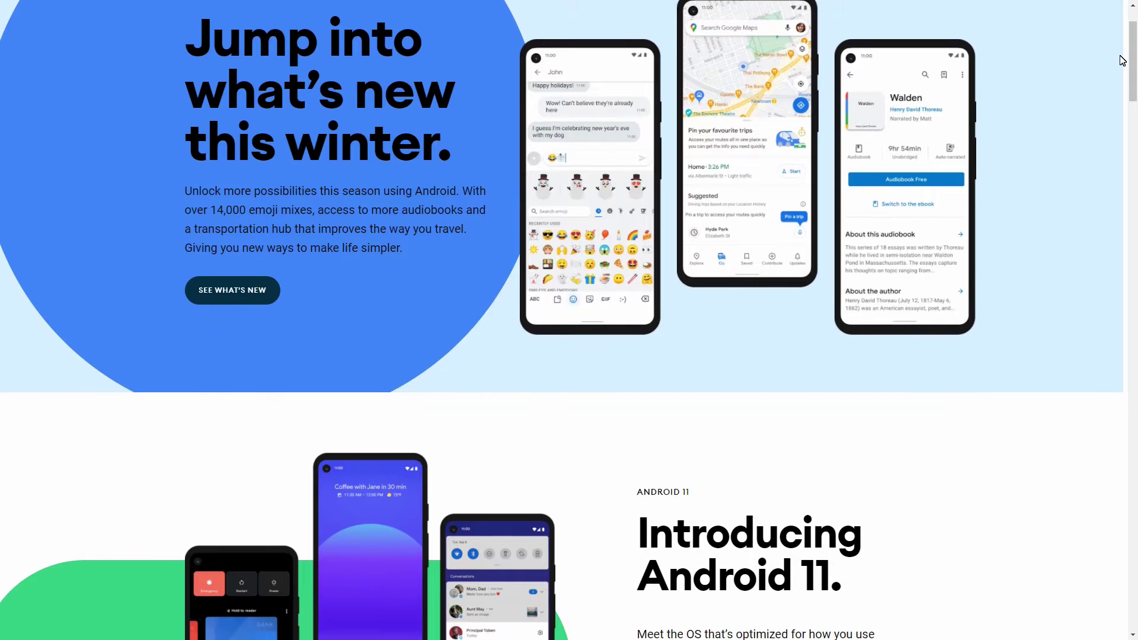
pyautogui.scroll(-2, 1122, 60)
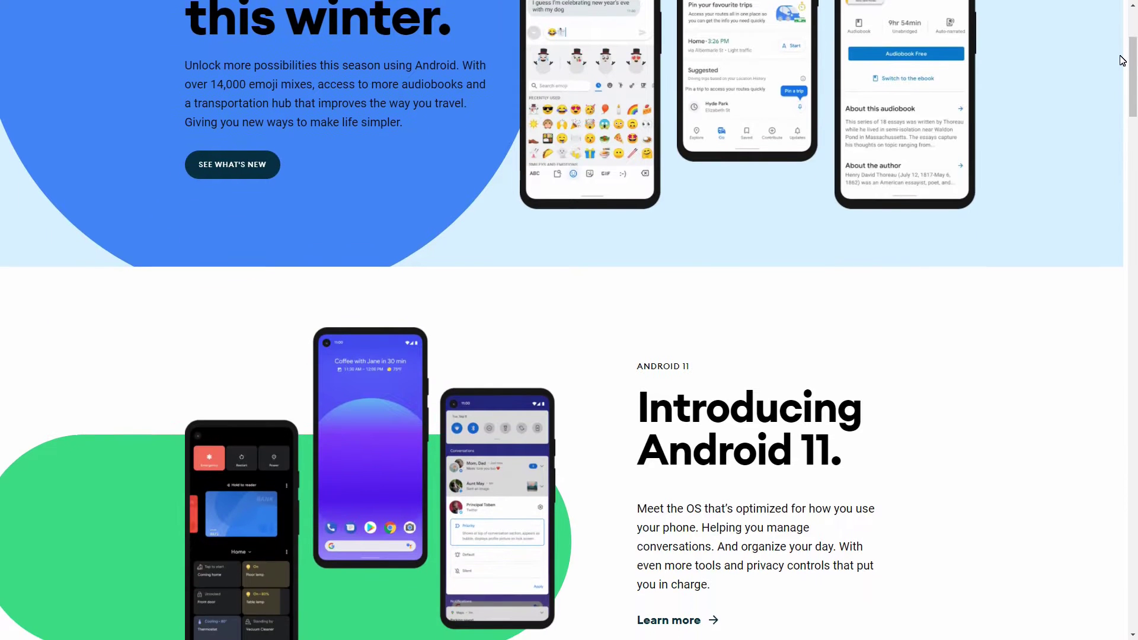
pyautogui.scroll(-2, 1122, 60)
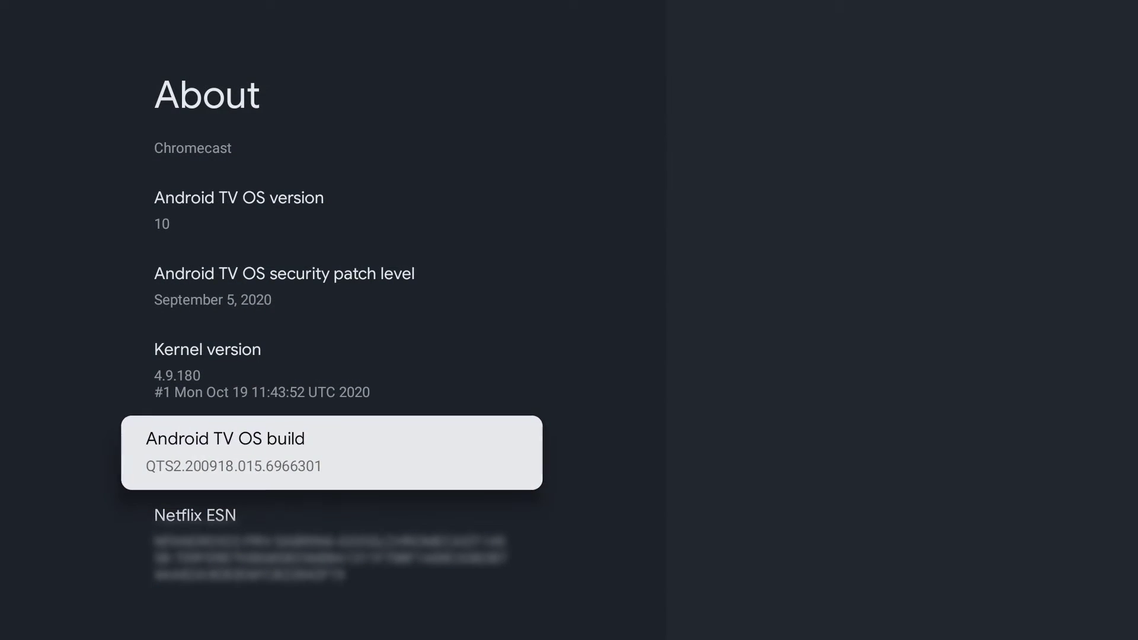
# Step: Finish the build-number presses to enable developer mode, reaching the Send files to TV listing
pyautogui.press('Return')
pyautogui.press('Return')
pyautogui.press('Return')
pyautogui.press('Return')
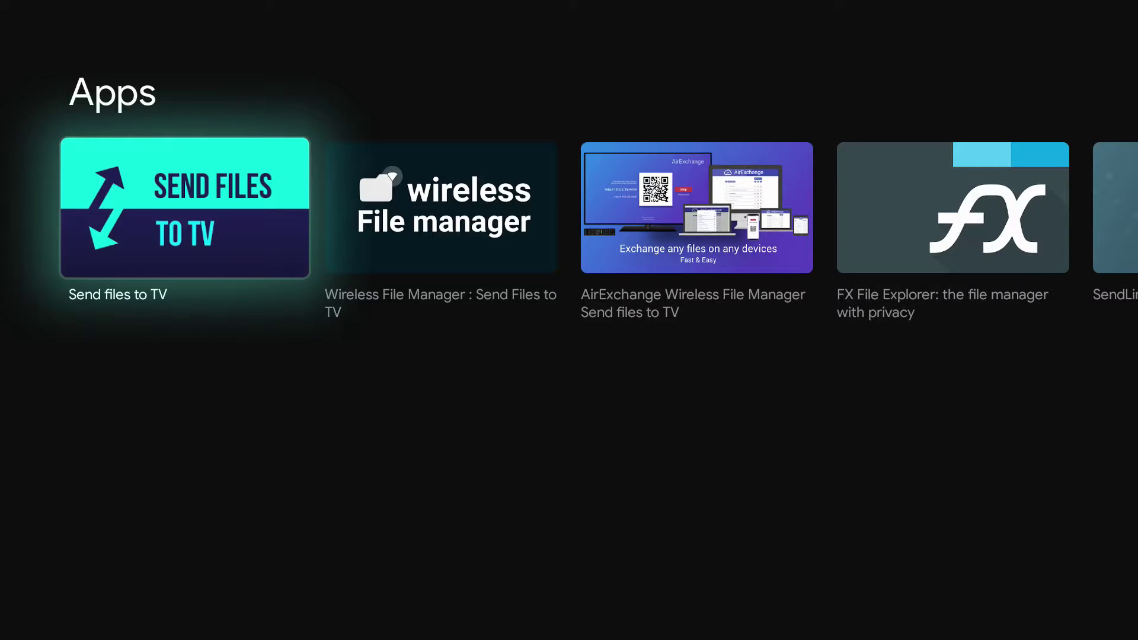
pyautogui.press('Return')
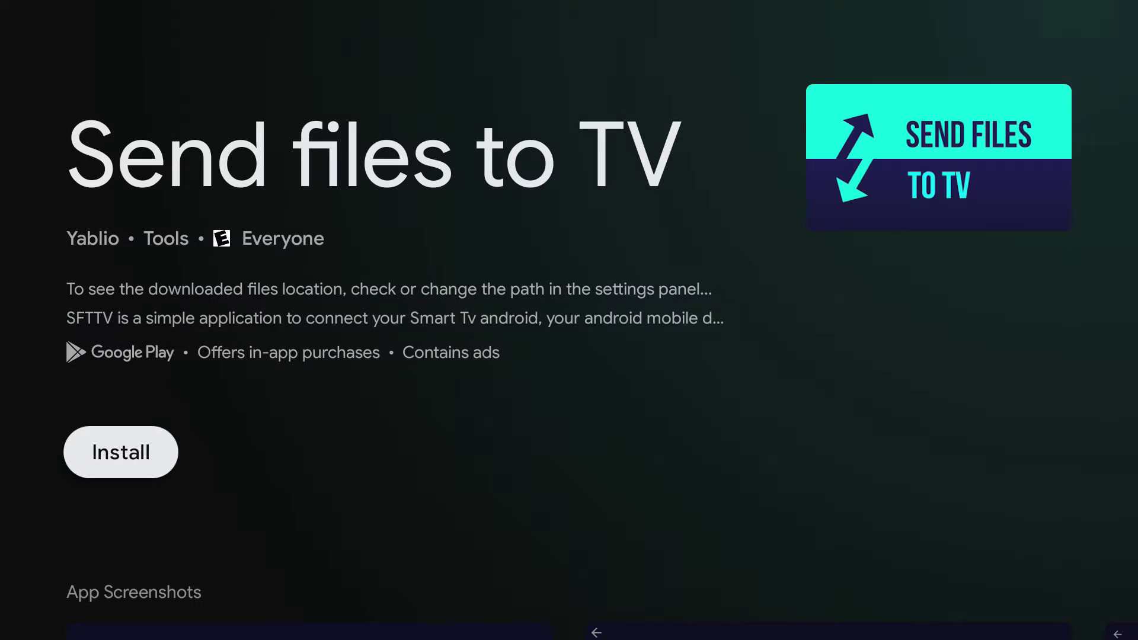
# Step: Install Send files to TV and File Manager USB OTG Cast Root Cloud WiFi Explorer on the TV
pyautogui.press('Return')
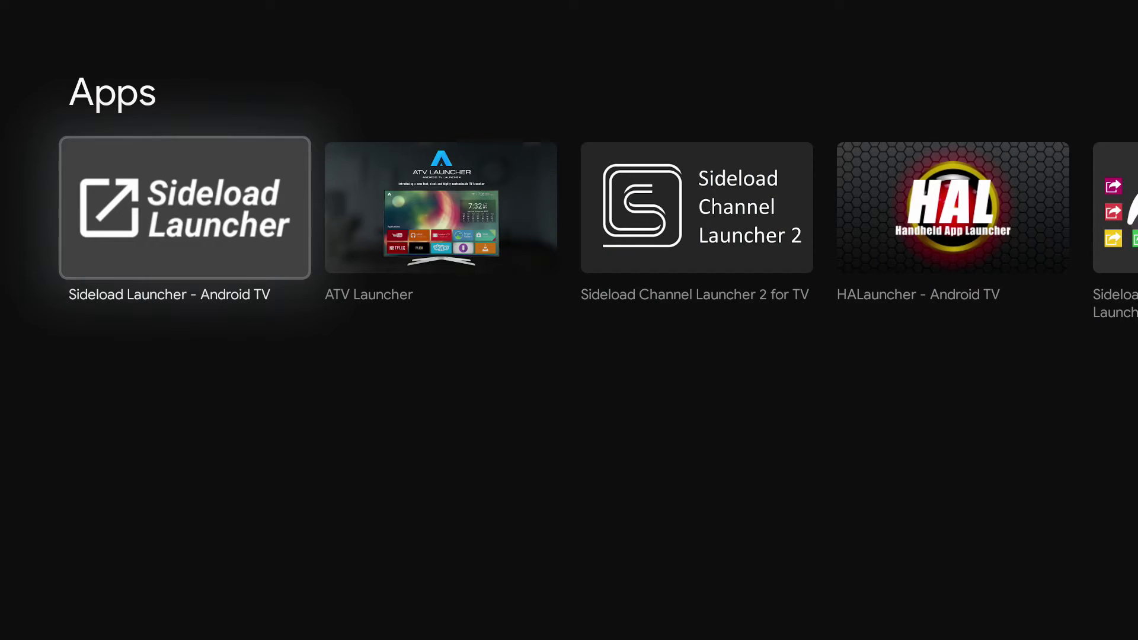
pyautogui.press('Return')
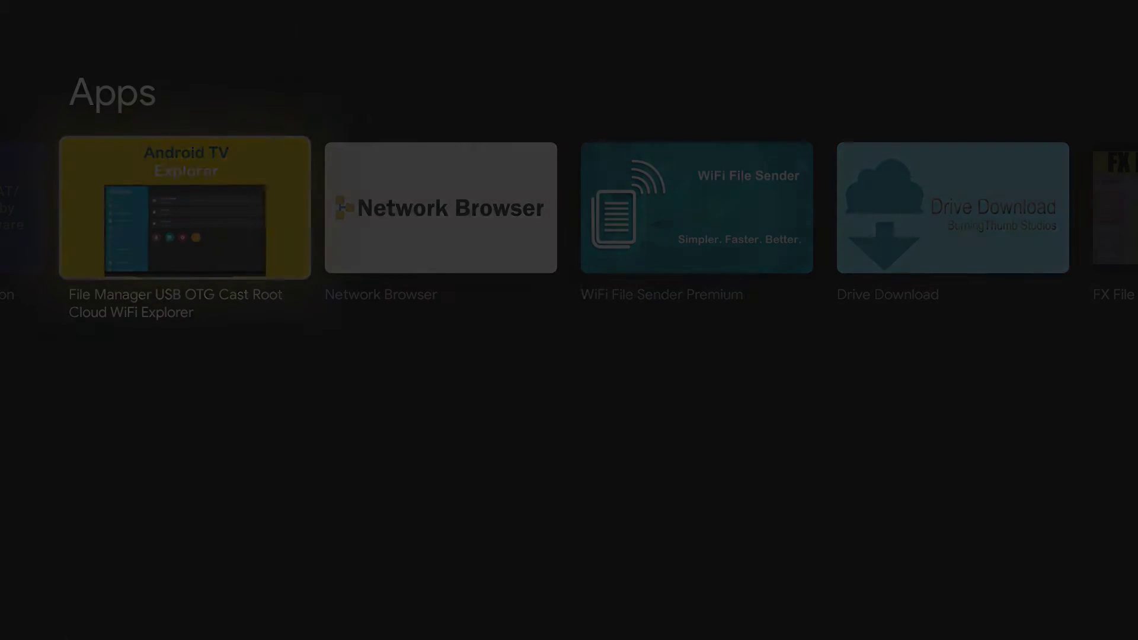
pyautogui.press('Return')
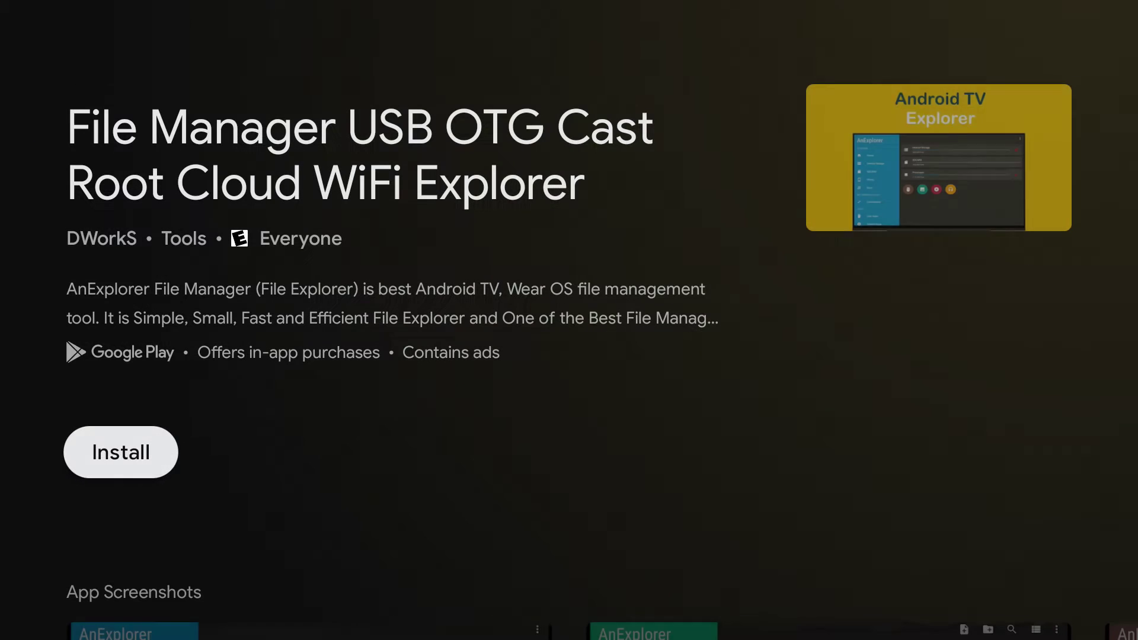
pyautogui.press('Return')
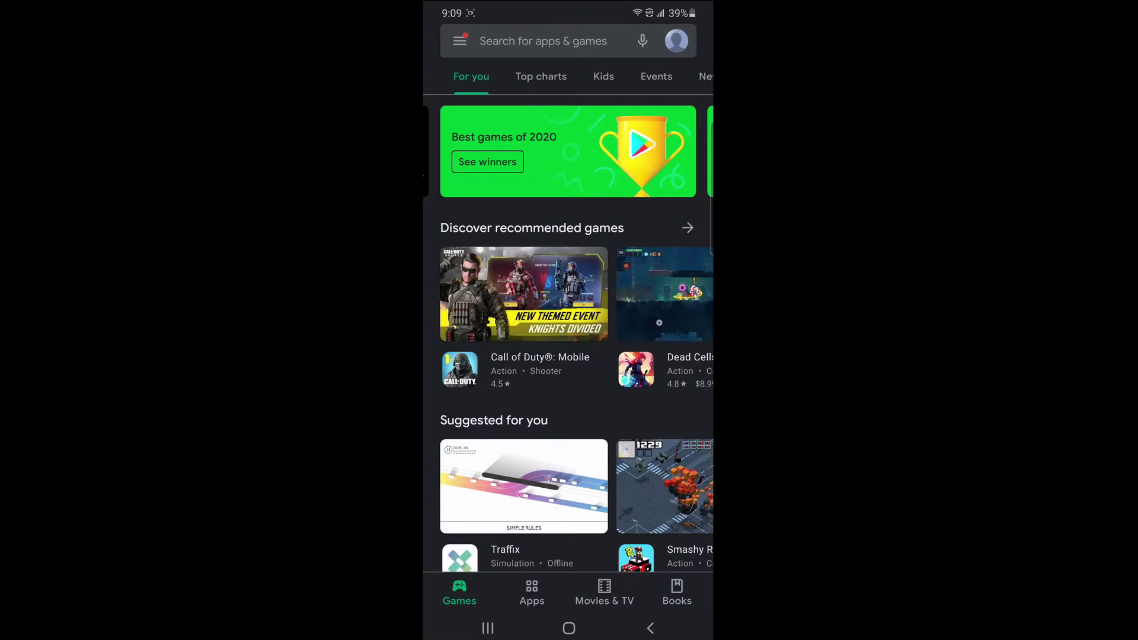
# Step: Search the phone's Play Store for 'sens file' and install Send files to TV
pyautogui.click(534, 40)
pyautogui.write('s')
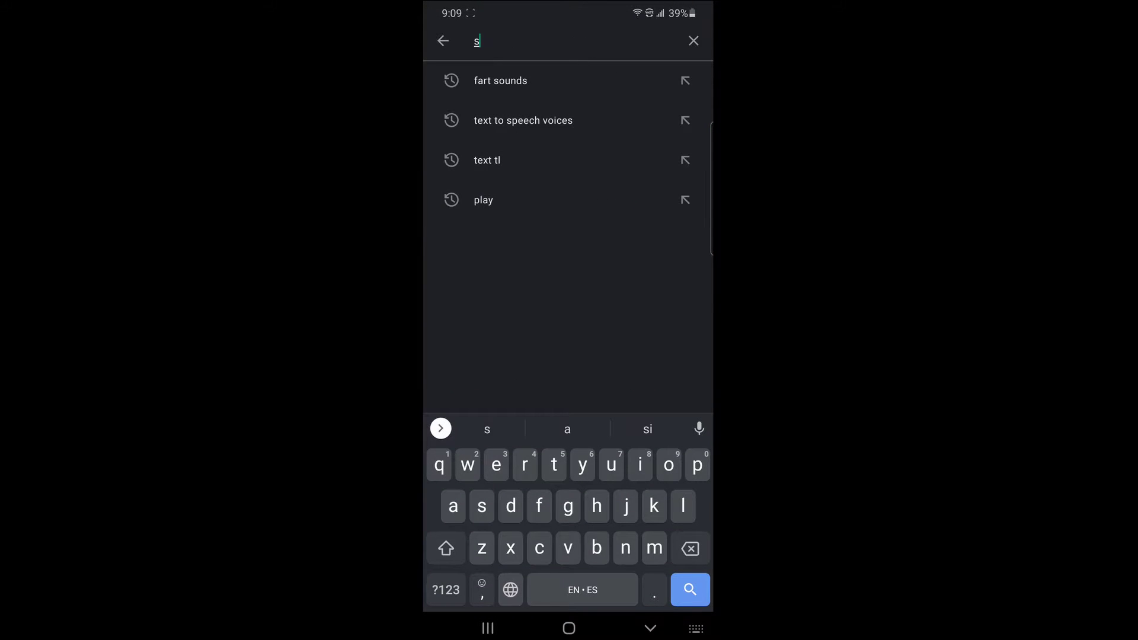
pyautogui.write('ens files')
pyautogui.click(510, 80)
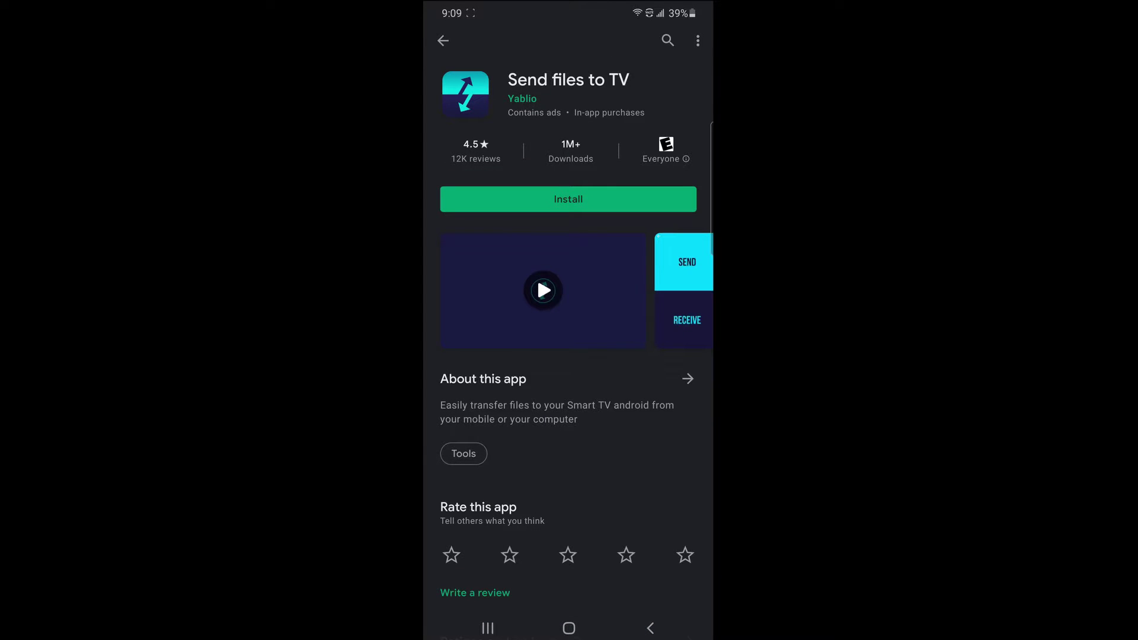
pyautogui.click(568, 199)
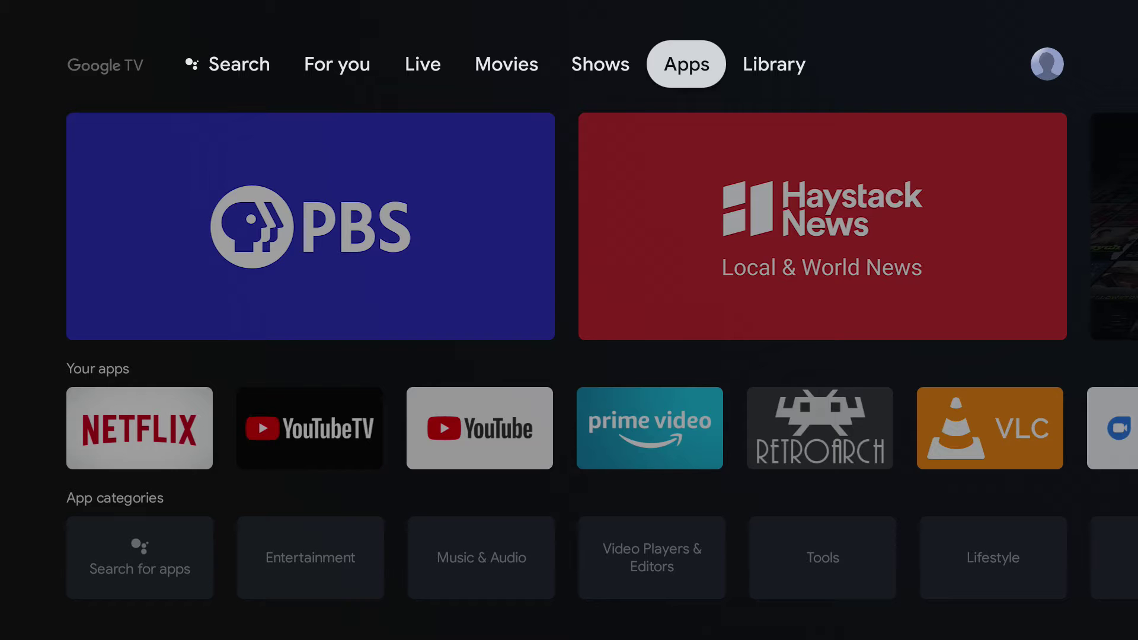
# Step: Navigate from the profile panel to Settings > System > About
pyautogui.press('Right')
pyautogui.press('Right')
pyautogui.press('Return')
pyautogui.press('Down')
pyautogui.press('Return')
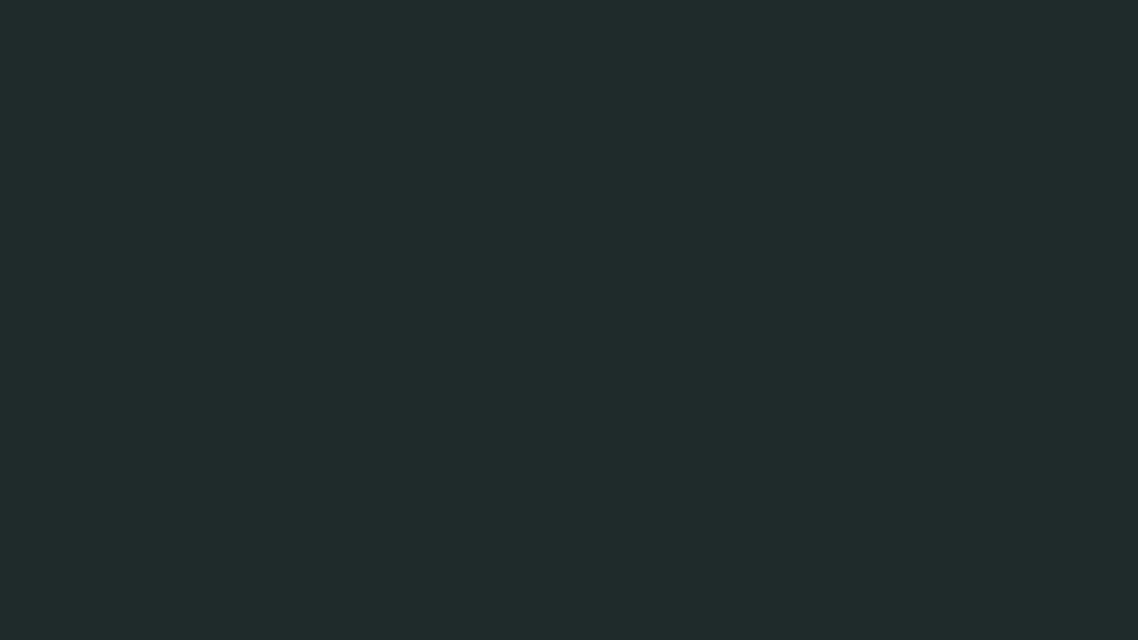
pyautogui.press('Down')
pyautogui.press('Down')
pyautogui.press('Down')
pyautogui.press('Down')
pyautogui.press('Down')
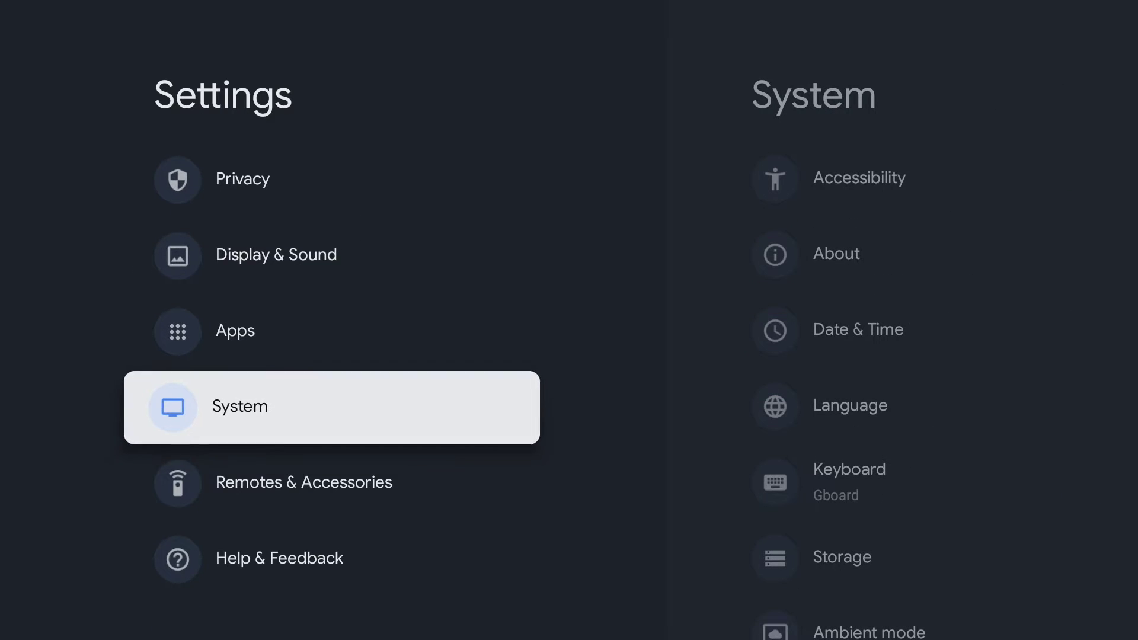
pyautogui.press('Return')
pyautogui.press('Down')
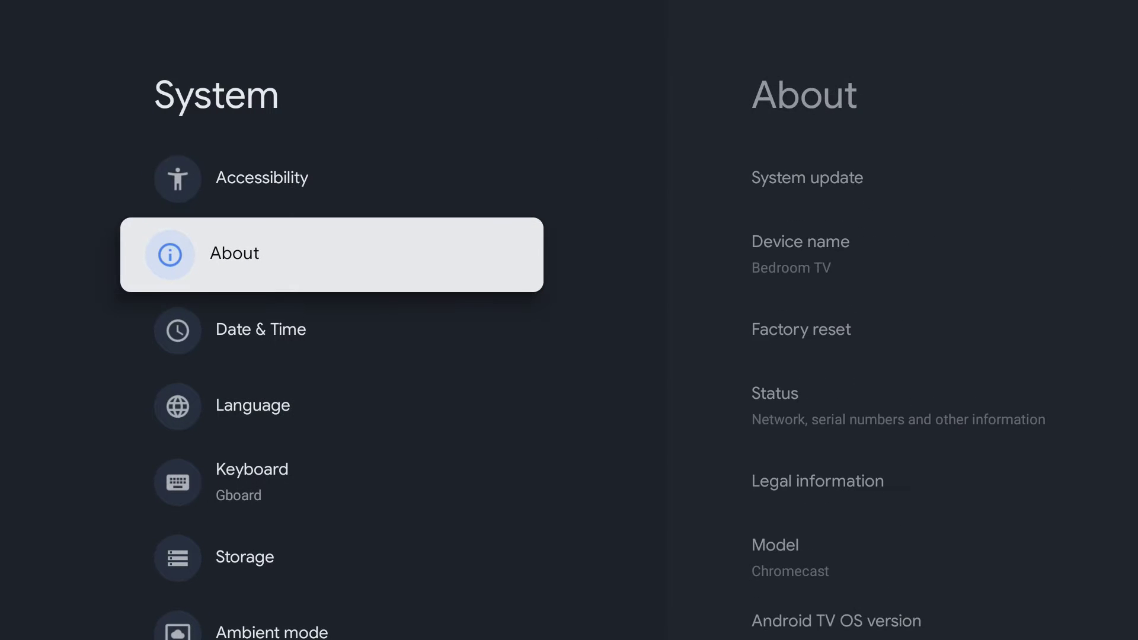
pyautogui.press('Return')
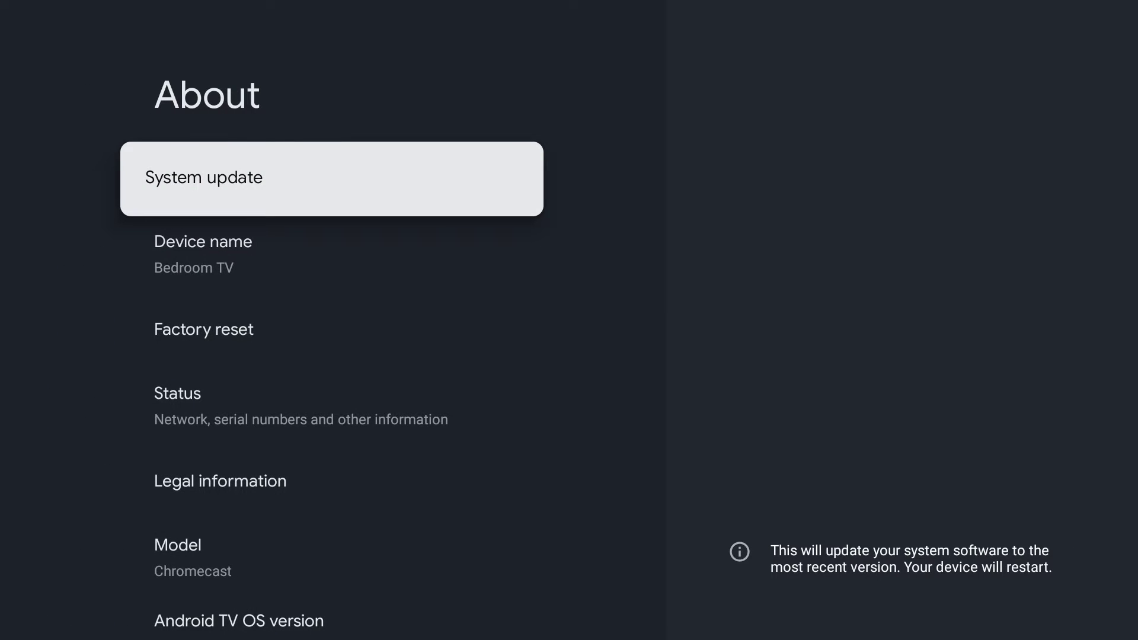
# Step: Select Android TV OS build repeatedly to count down toward developer mode
pyautogui.press('Down')
pyautogui.press('Down')
pyautogui.press('Down')
pyautogui.press('Down')
pyautogui.press('Down')
pyautogui.press('Down')
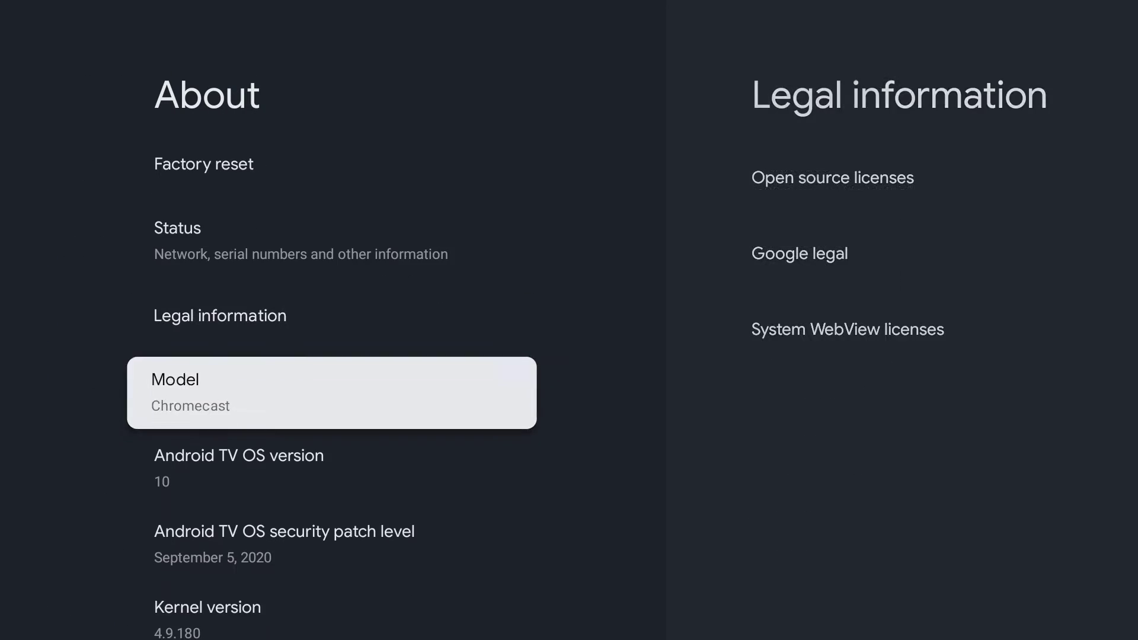
pyautogui.press('Down')
pyautogui.press('Down')
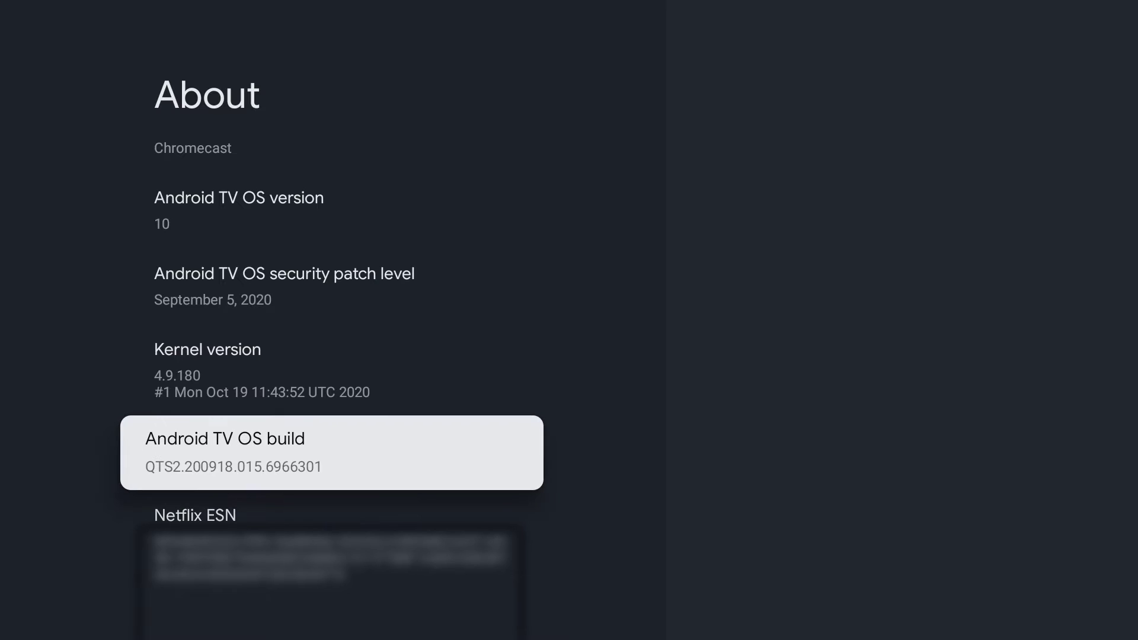
pyautogui.press('Return')
pyautogui.press('Return')
pyautogui.press('Return')
pyautogui.press('Return')
pyautogui.press('Return')
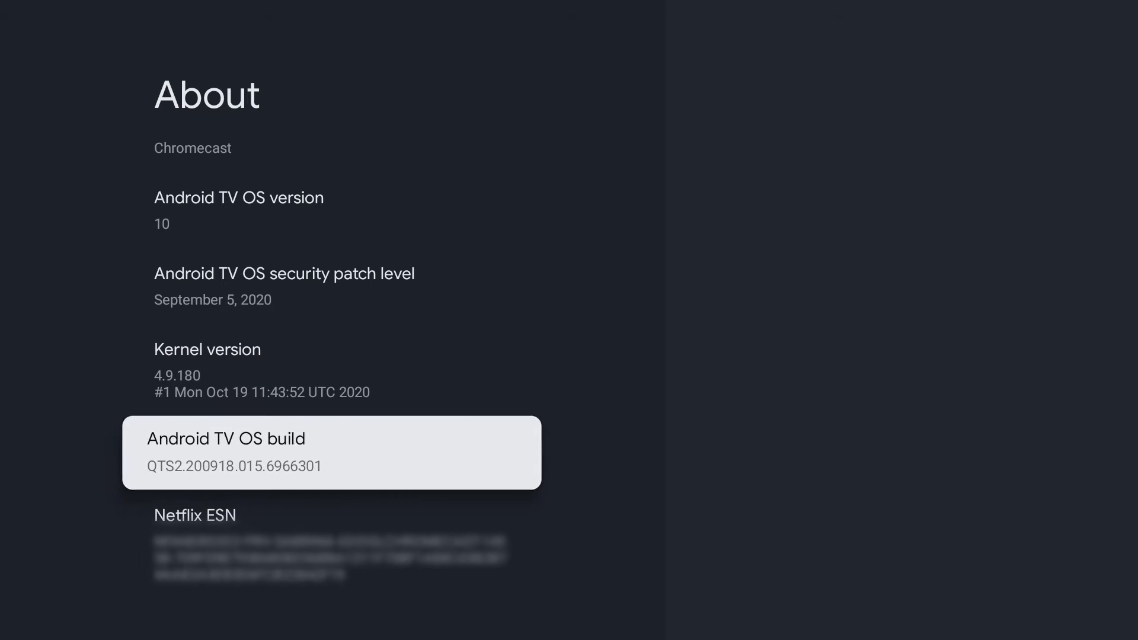
pyautogui.press('Return')
pyautogui.press('Return')
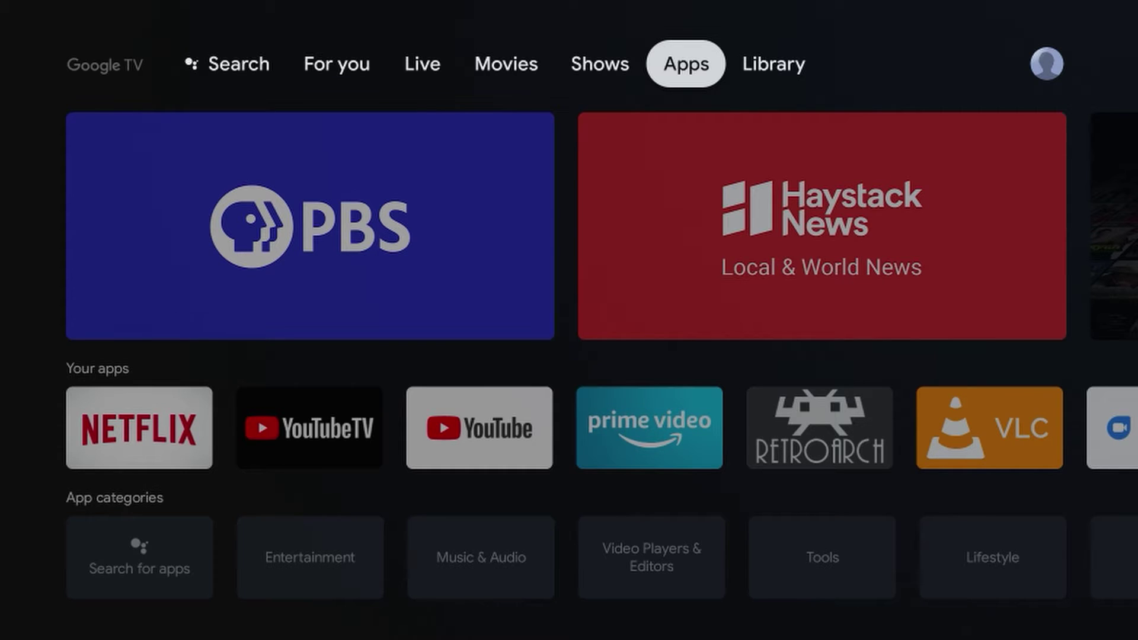
# Step: Go through Profile > Settings > Apps to the Security & Restrictions options for Unknown sources
pyautogui.press('Right')
pyautogui.press('Right')
pyautogui.press('Return')
pyautogui.press('Down')
pyautogui.press('Return')
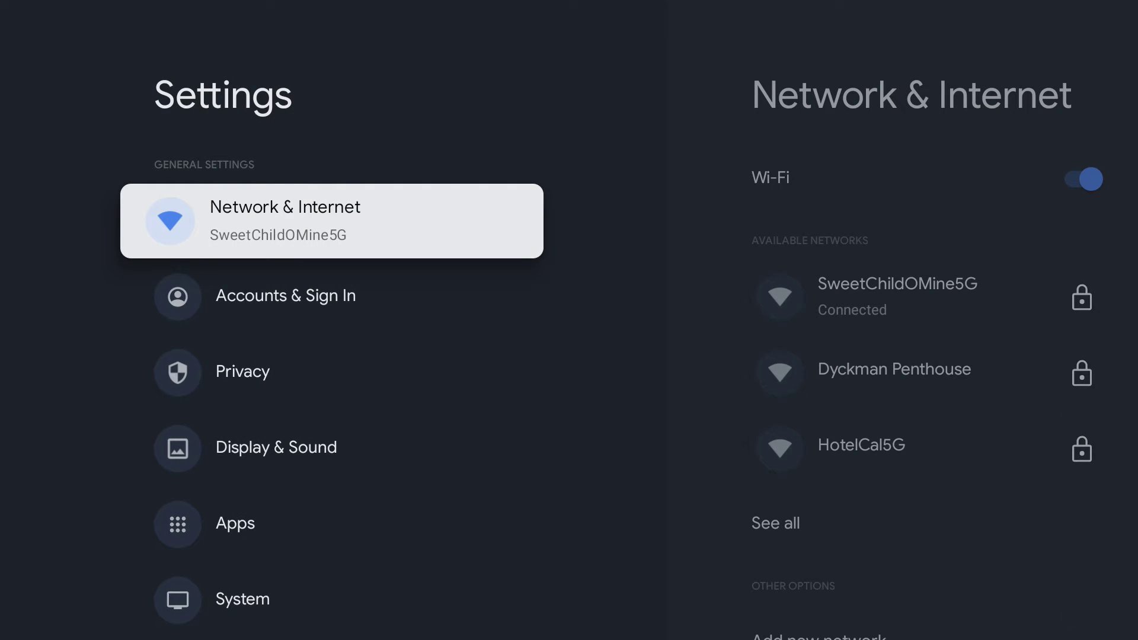
pyautogui.press('Down')
pyautogui.press('Down')
pyautogui.press('Down')
pyautogui.press('Down')
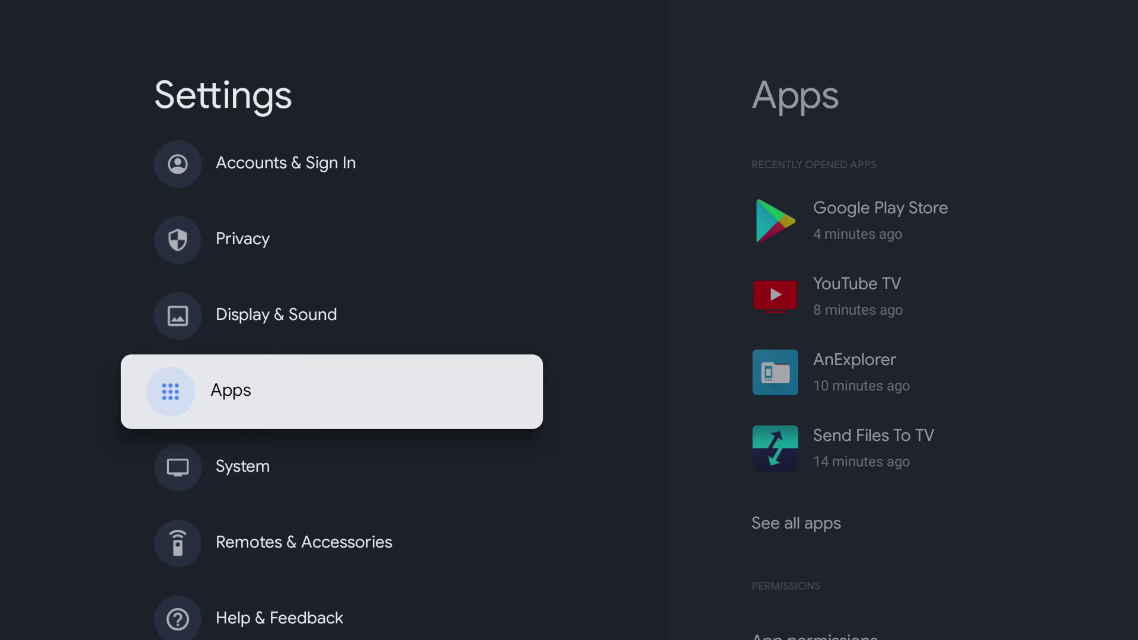
pyautogui.press('Return')
pyautogui.press('Down')
pyautogui.press('Down')
pyautogui.press('Down')
pyautogui.press('Down')
pyautogui.press('Down')
pyautogui.press('Down')
pyautogui.press('Down')
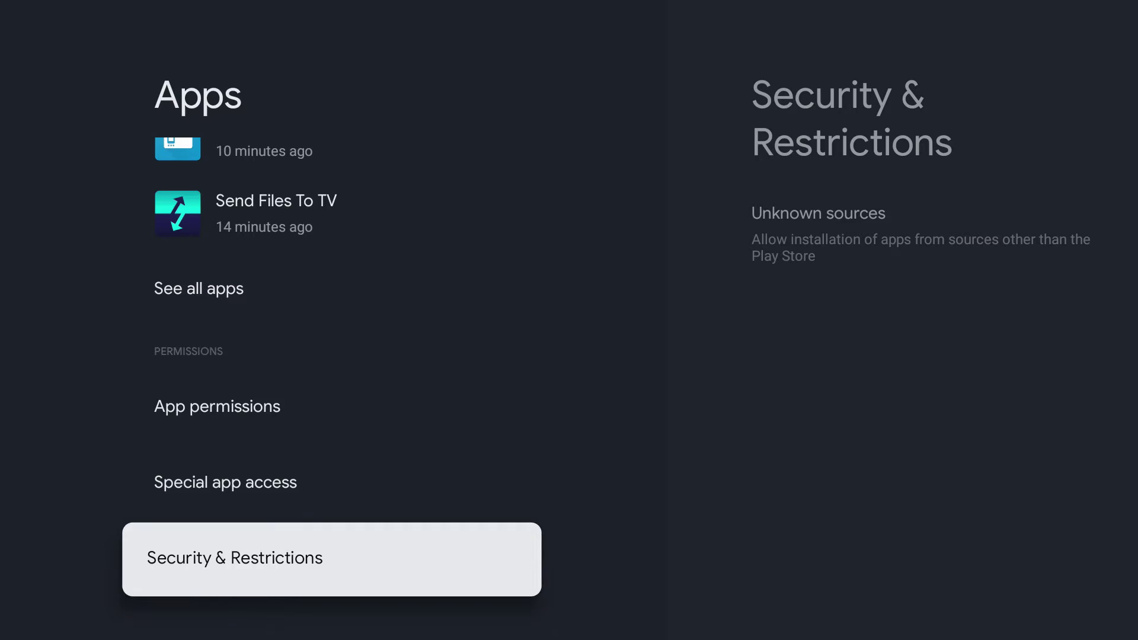
pyautogui.press('Return')
pyautogui.press('Return')
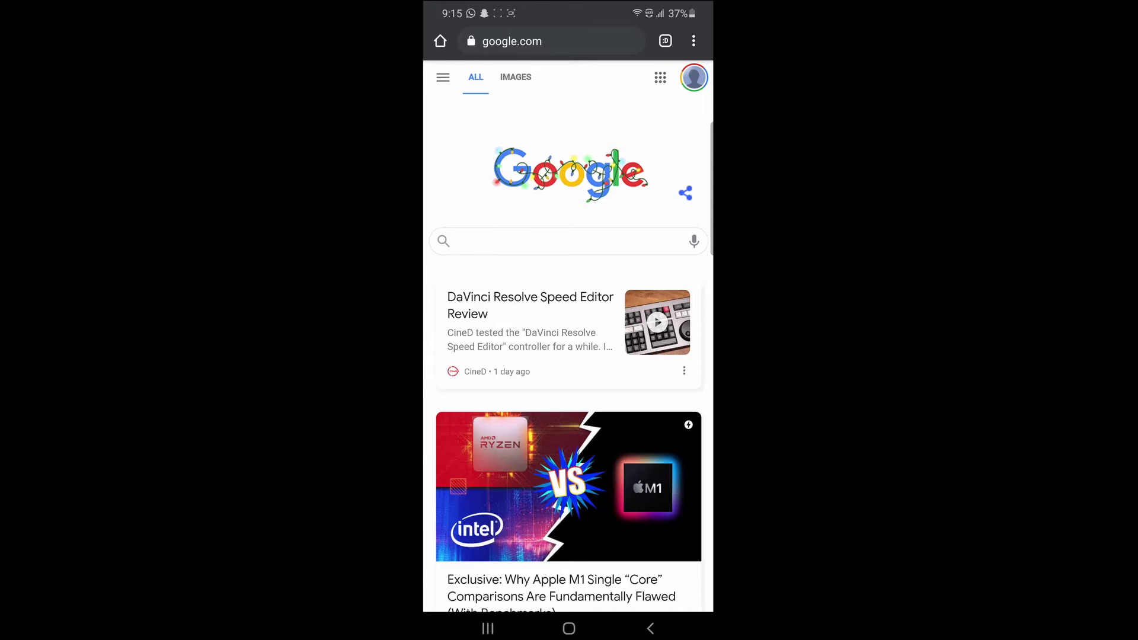
# Step: Load apkmirror.com in the phone browser and search the site for Stadia
pyautogui.click(511, 41)
pyautogui.write('apk')
pyautogui.press('Return')
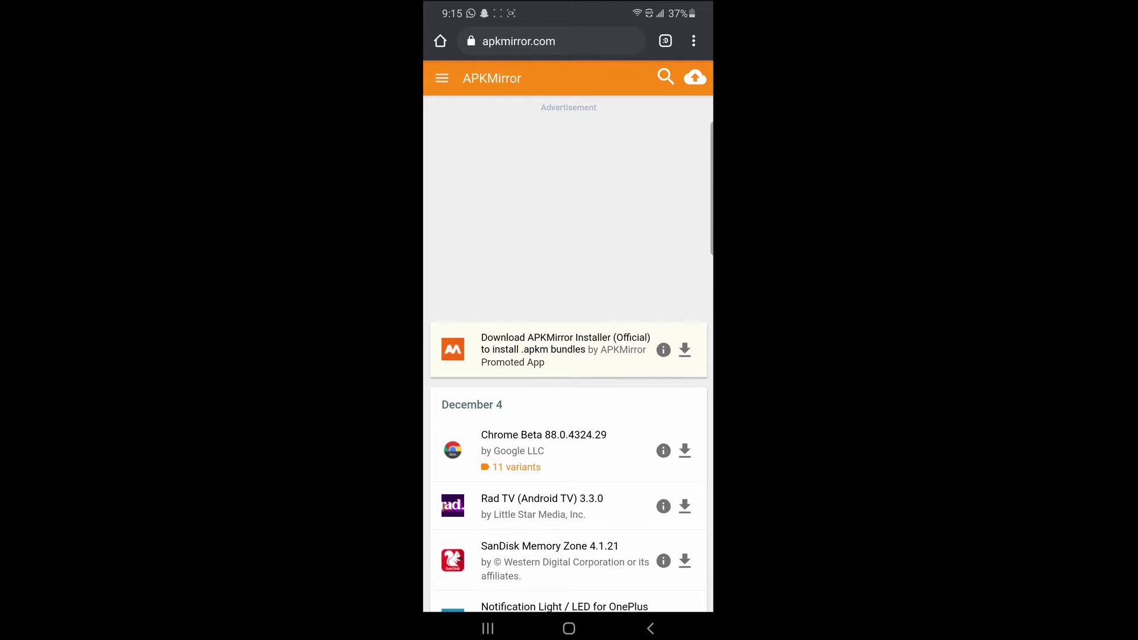
pyautogui.click(665, 77)
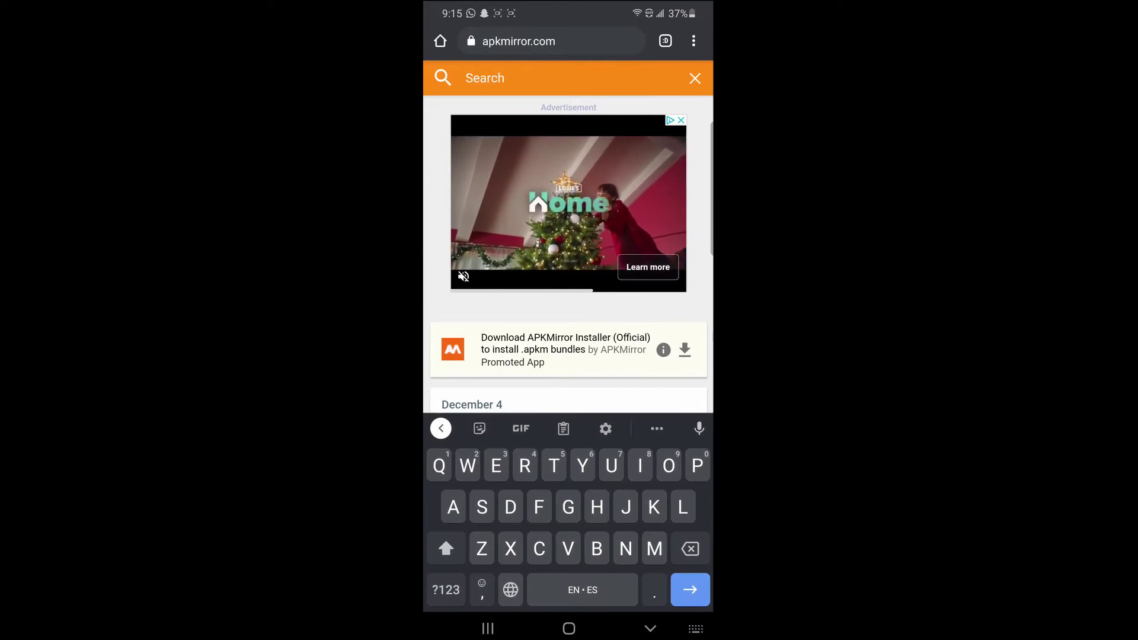
pyautogui.write('Stadia')
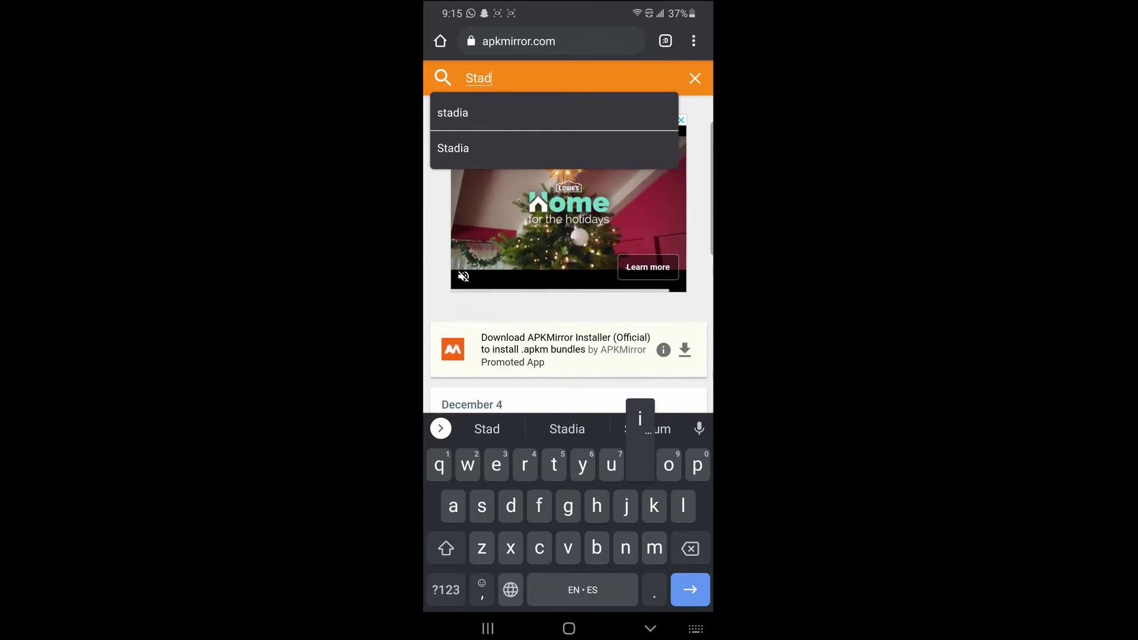
pyautogui.click(452, 112)
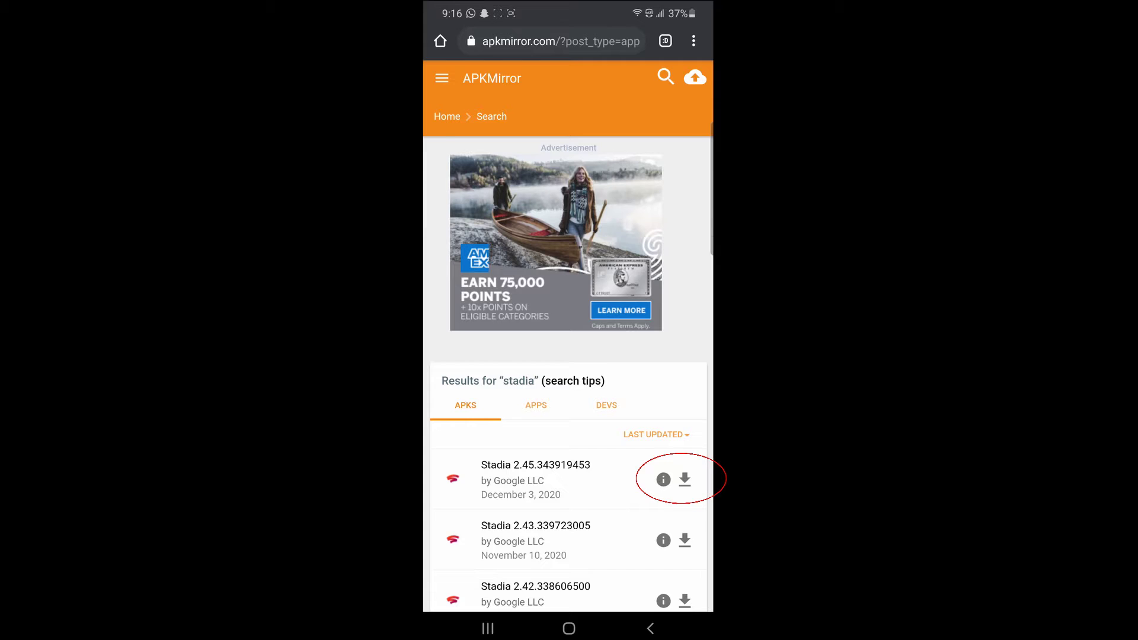
# Step: Download the Stadia 2.45.343919453 APK, keeping it despite the safety warning
pyautogui.click(663, 480)
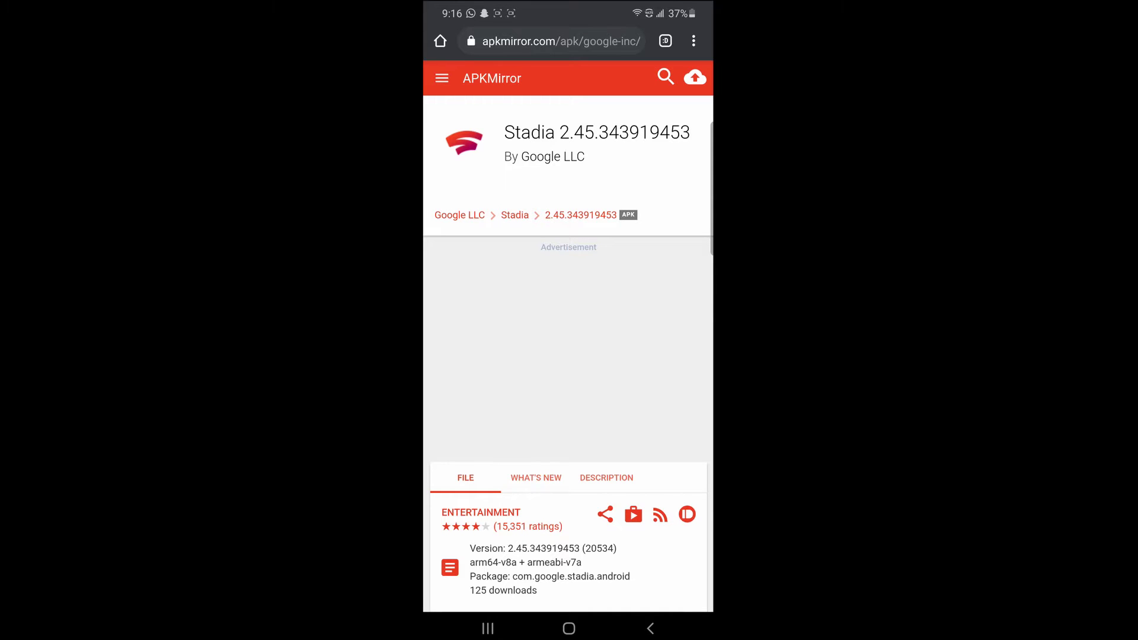
pyautogui.scroll(-5, 568, 337)
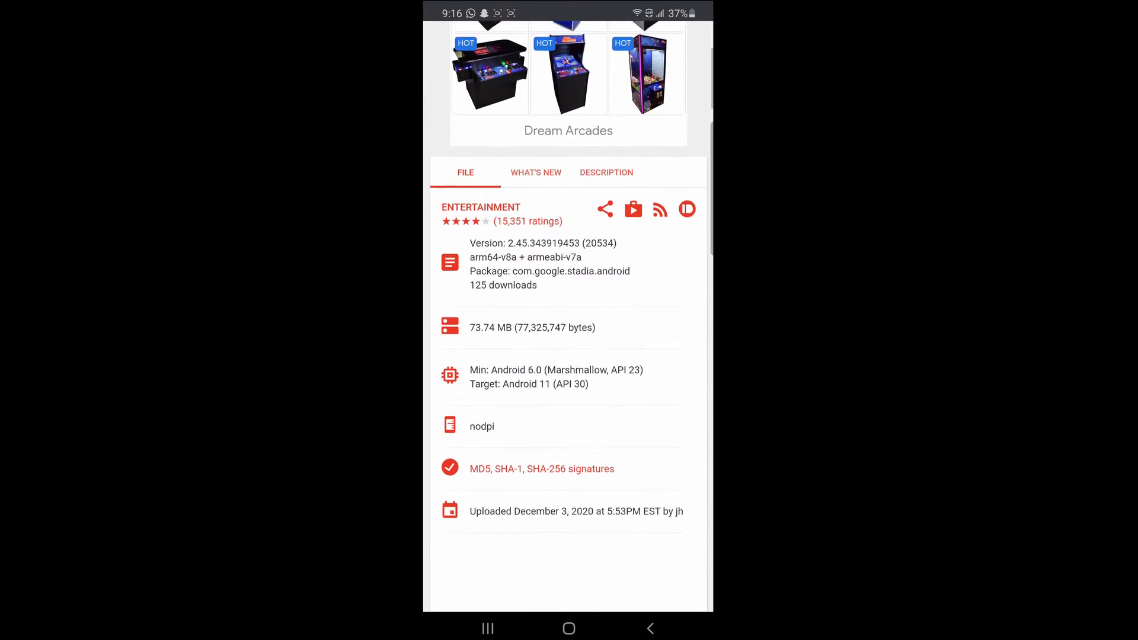
pyautogui.scroll(-8, 567, 337)
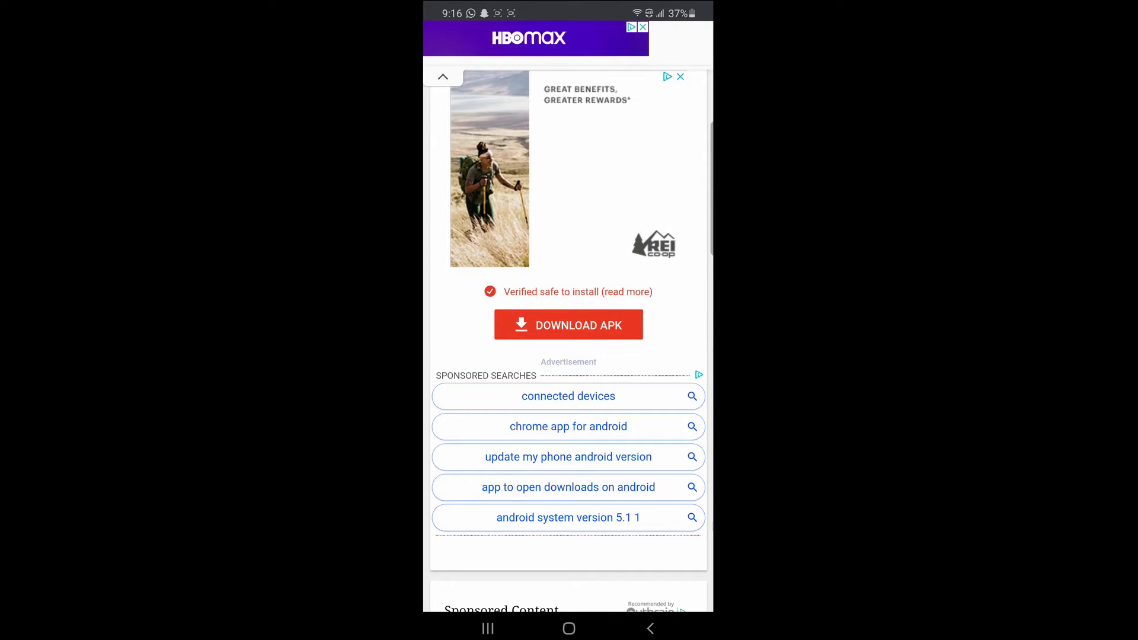
pyautogui.click(568, 325)
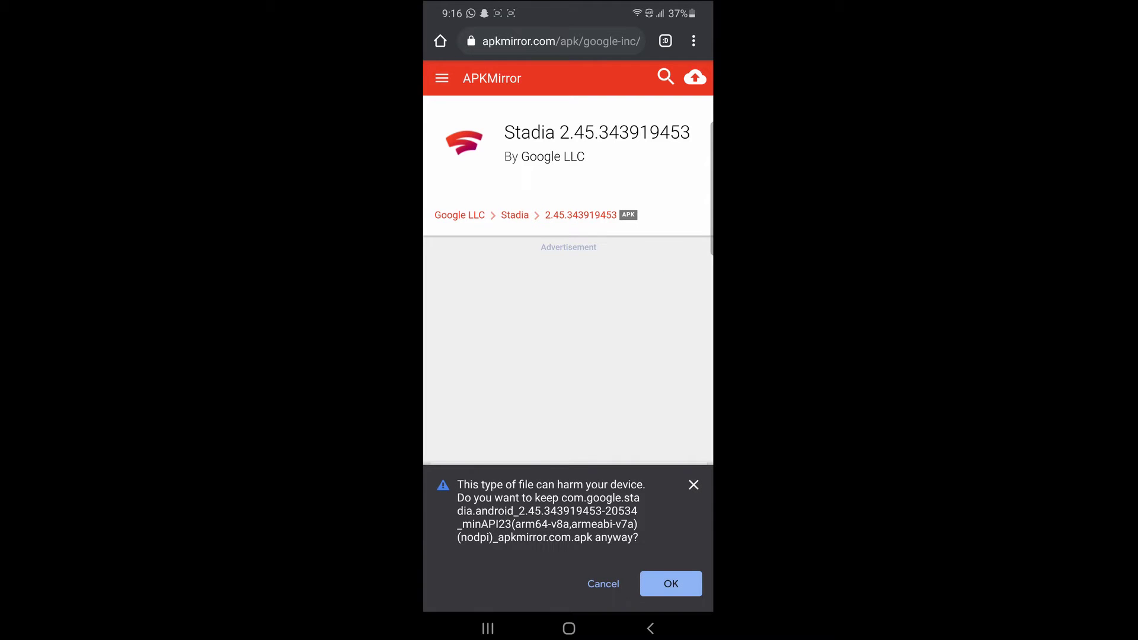
pyautogui.click(671, 583)
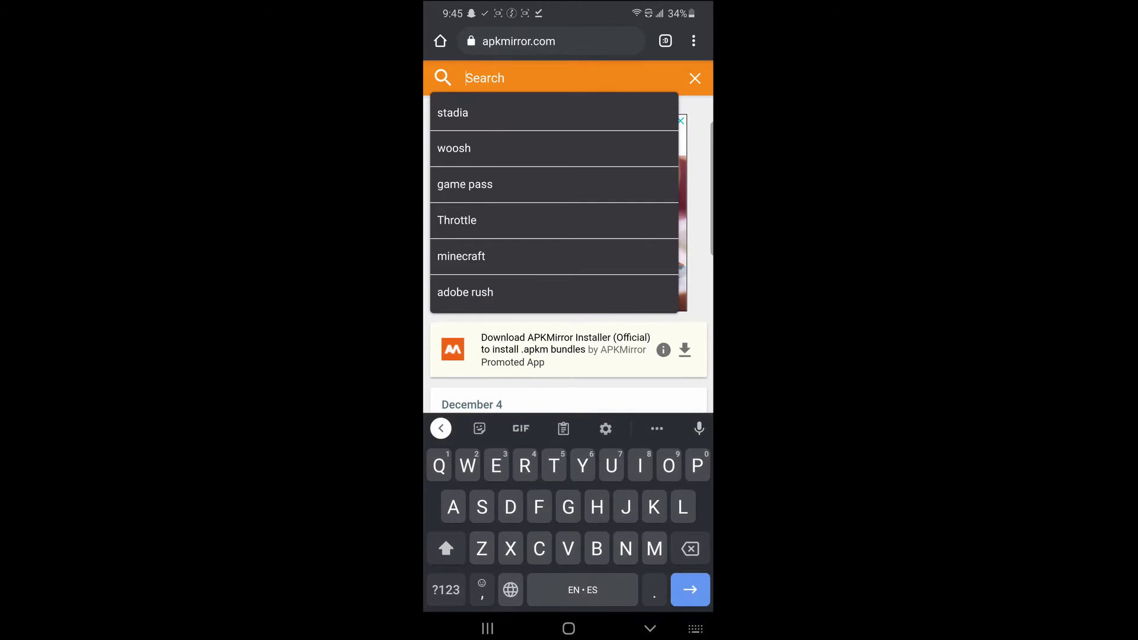
# Step: Search APKMirror for 'Game' pass and open the Xbox Game Pass (Beta) 2011.35.1124 release
pyautogui.write('Game')
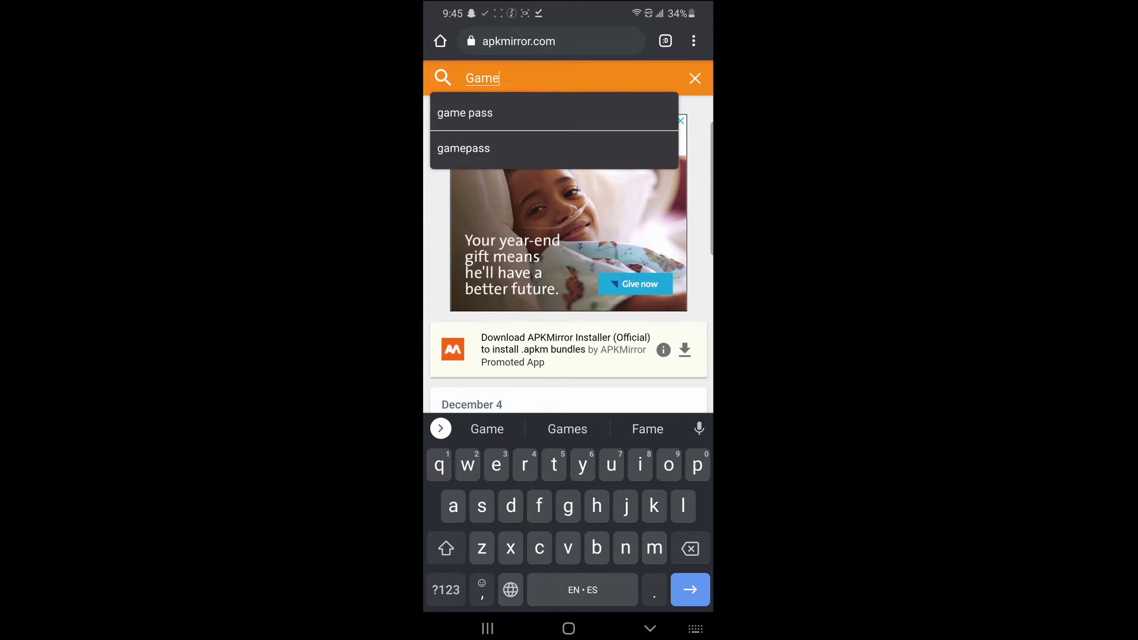
pyautogui.click(464, 112)
pyautogui.press('Return')
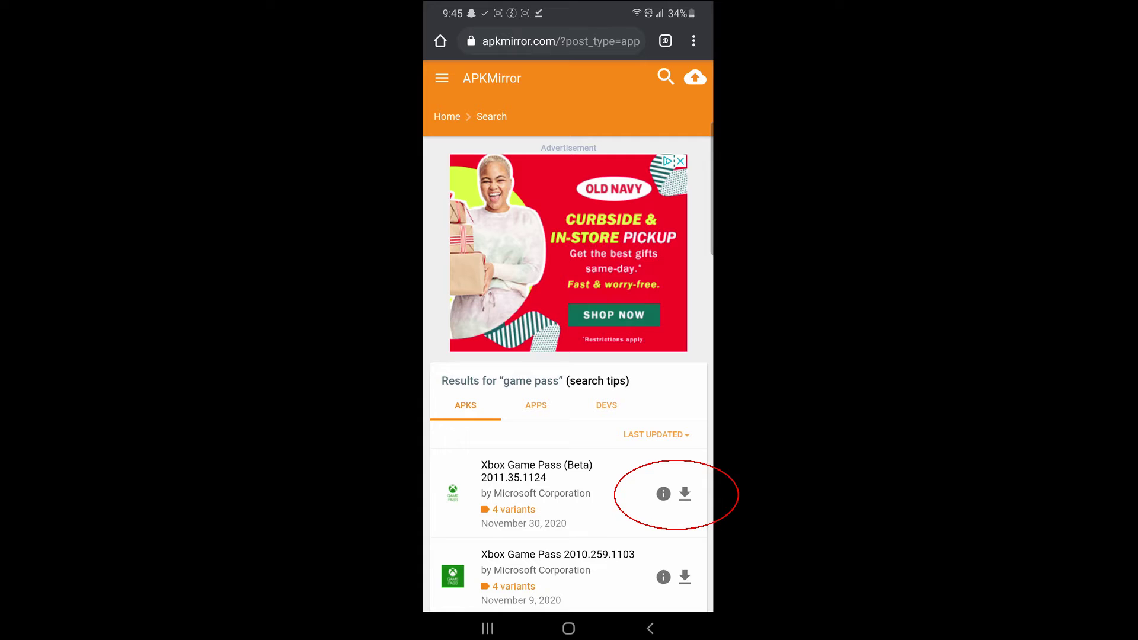
pyautogui.click(685, 494)
pyautogui.click(701, 79)
# Step: Download the armeabi-v7a variant APK, keeping it despite the warning
pyautogui.scroll(-6, 568, 356)
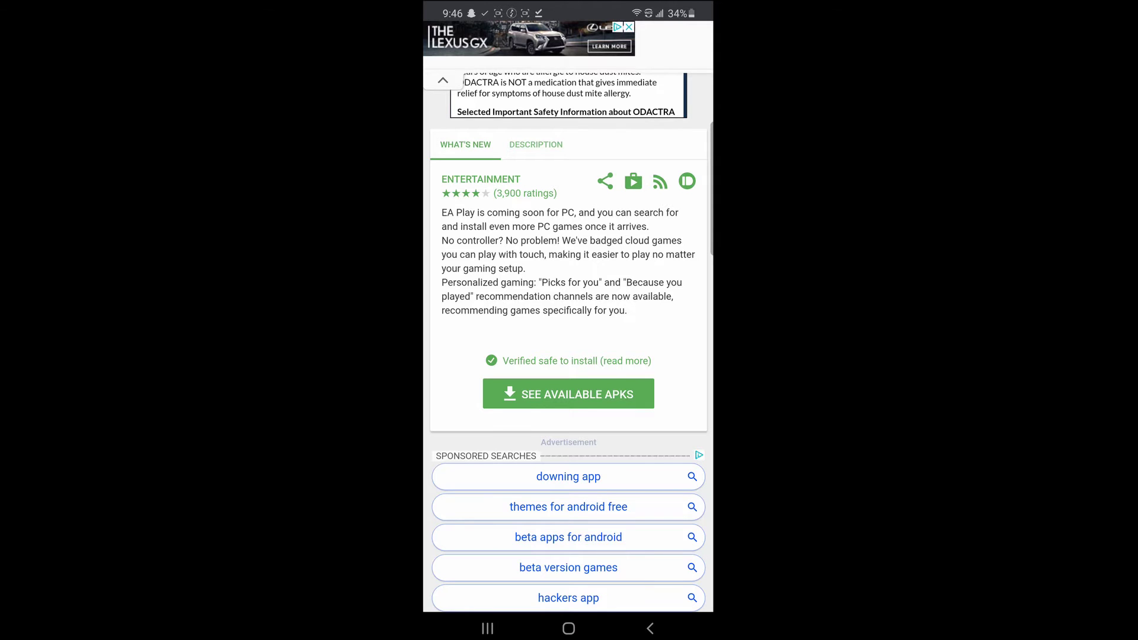
pyautogui.scroll(-7, 567, 343)
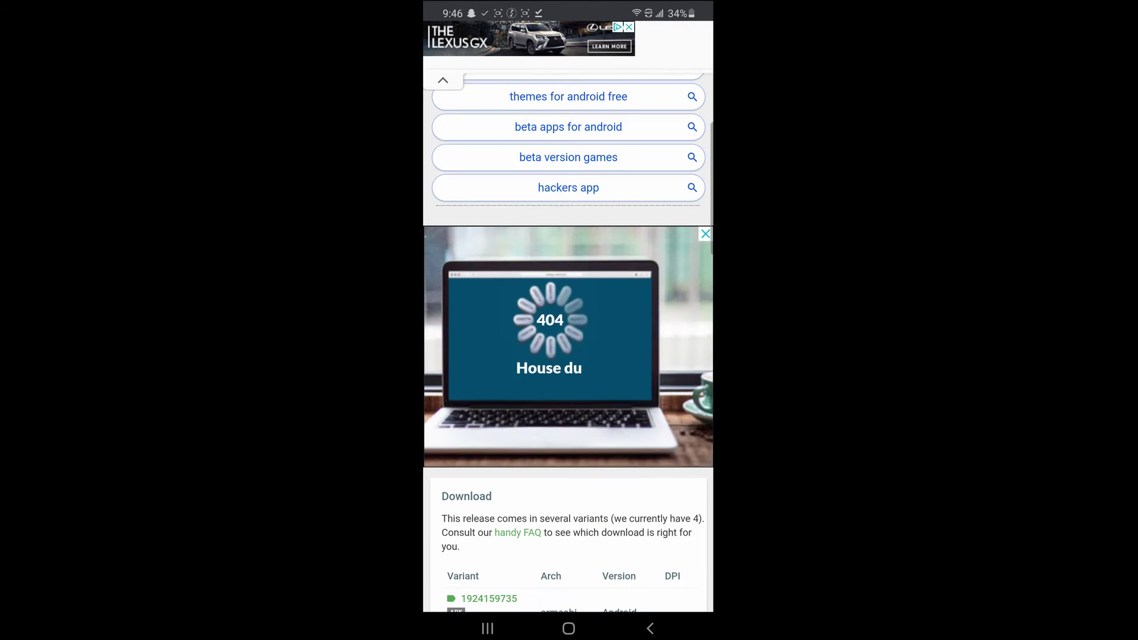
pyautogui.scroll(-4, 568, 344)
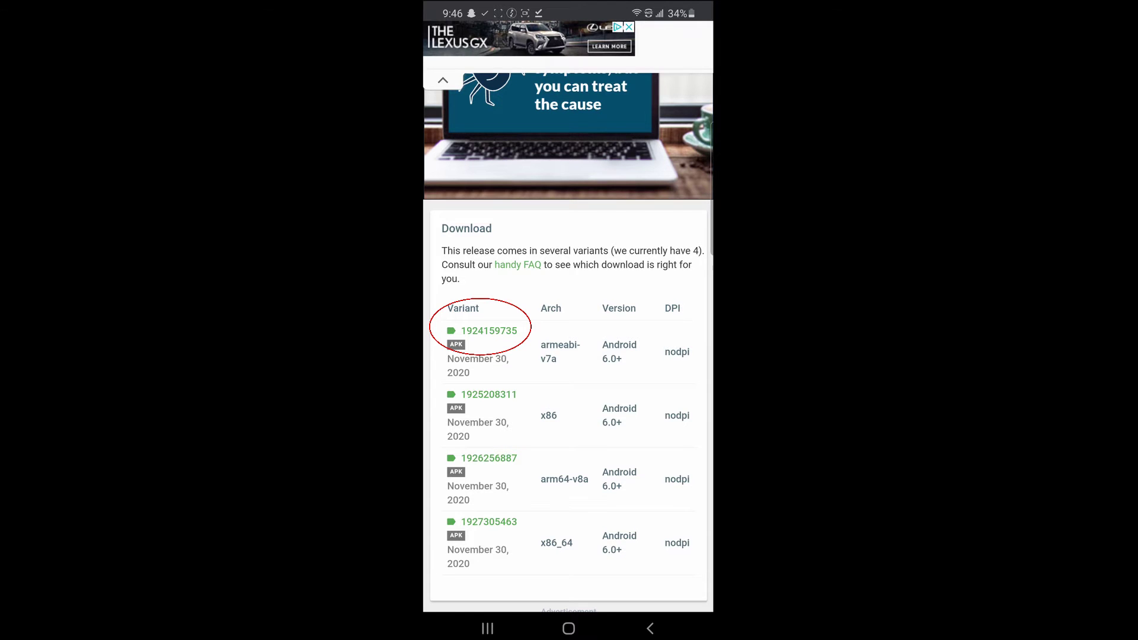
pyautogui.click(555, 350)
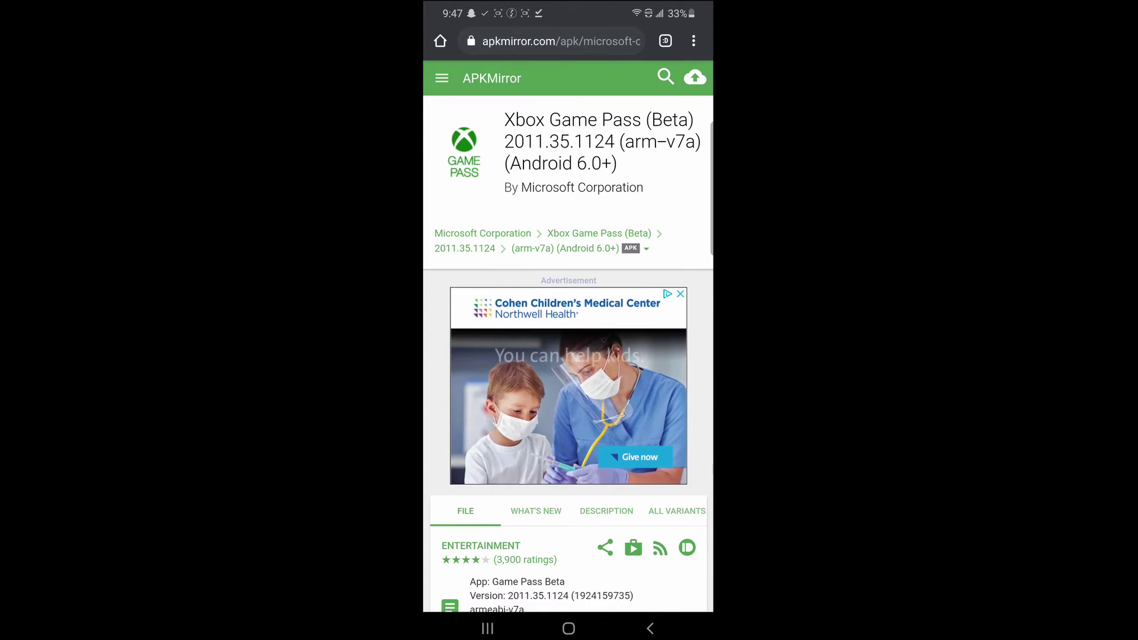
pyautogui.scroll(-10, 567, 320)
pyautogui.scroll(-5, 567, 341)
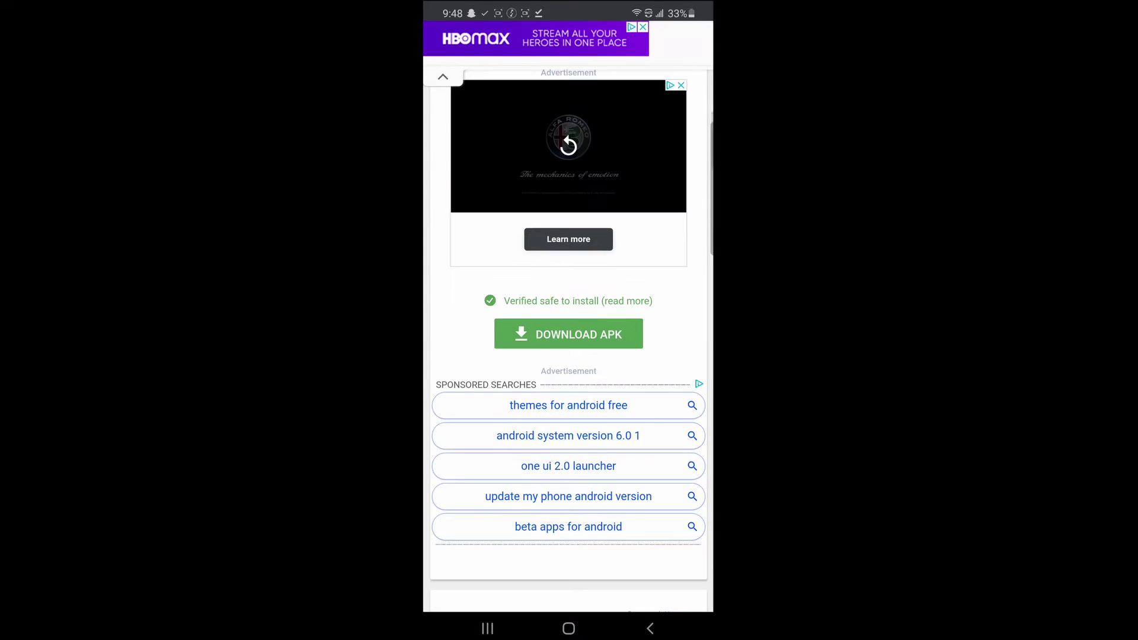
pyautogui.click(569, 333)
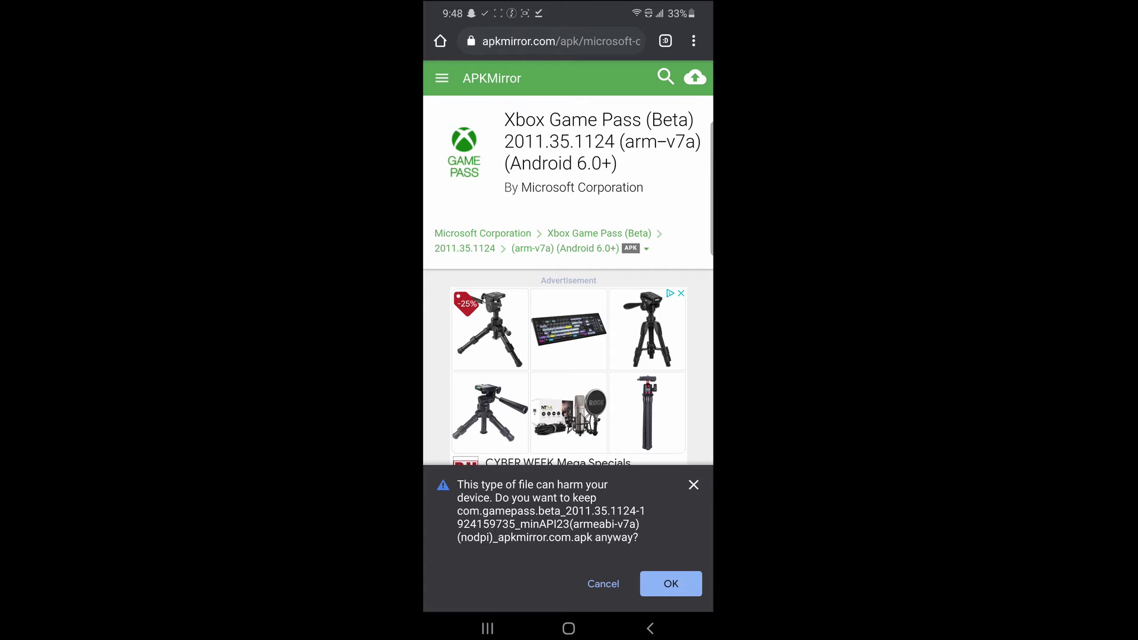
pyautogui.click(671, 583)
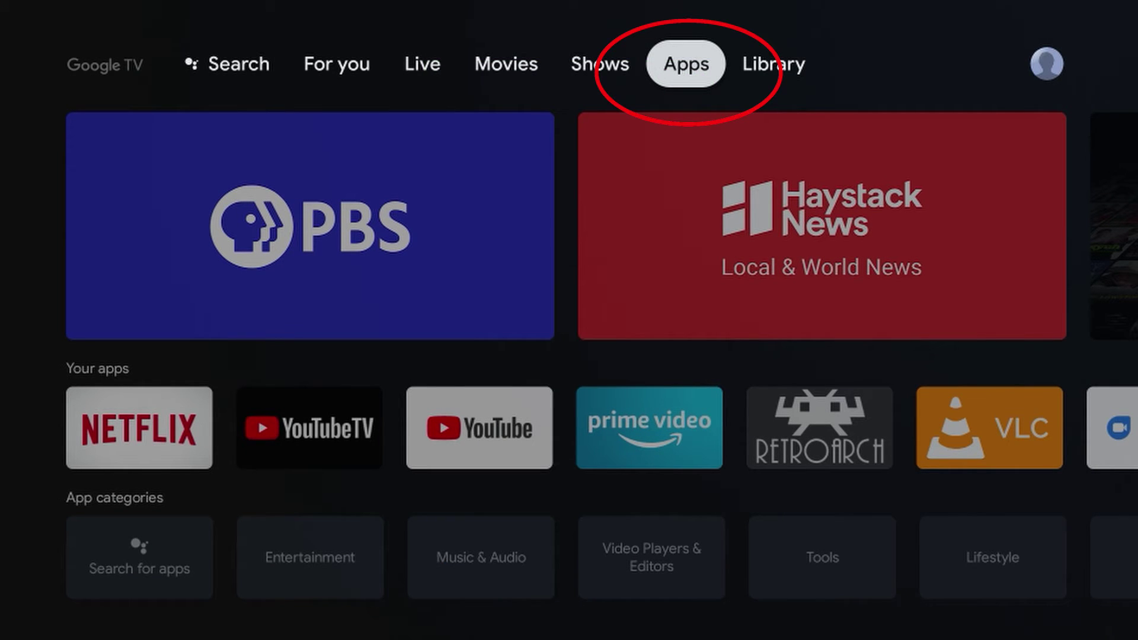
# Step: Launch Send Files To TV from the full list of installed apps
pyautogui.press('Down')
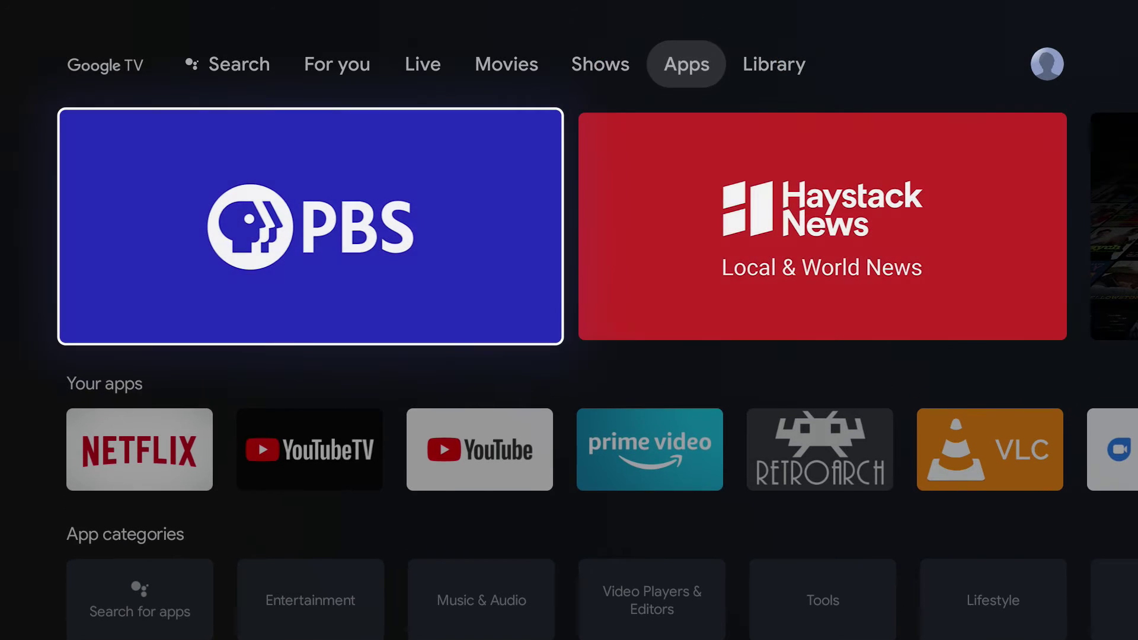
pyautogui.press('Down')
pyautogui.press('Right')
pyautogui.press('Right')
pyautogui.press('Right')
pyautogui.press('Right')
pyautogui.press('Right')
pyautogui.press('Right')
pyautogui.press('Right')
pyautogui.press('Right')
pyautogui.press('Right')
pyautogui.press('Right')
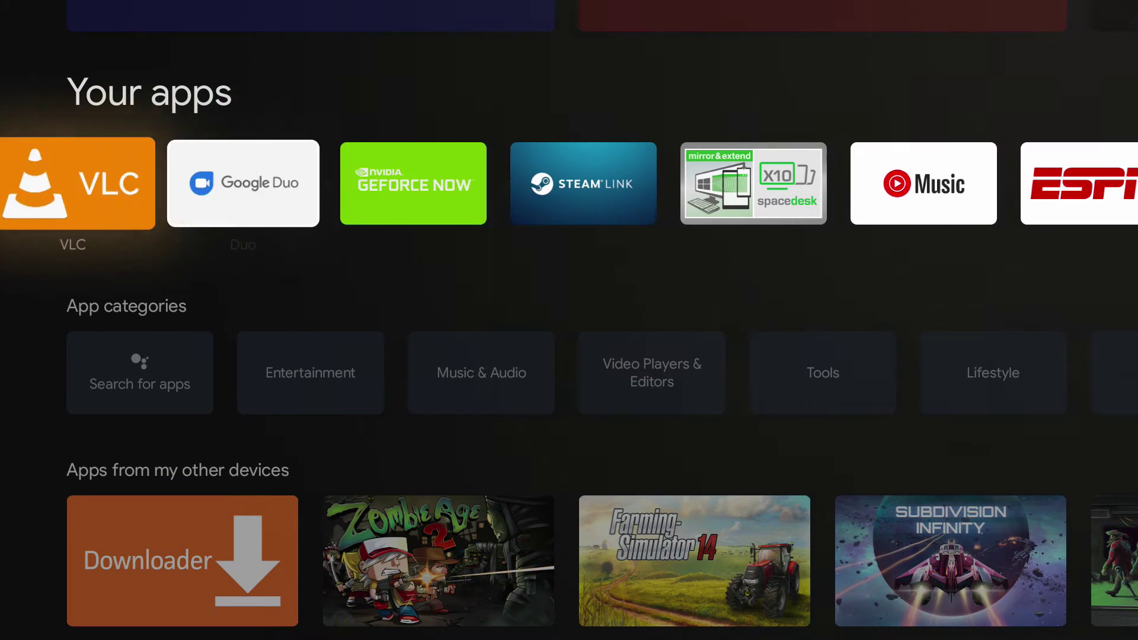
pyautogui.press('Right')
pyautogui.press('Right')
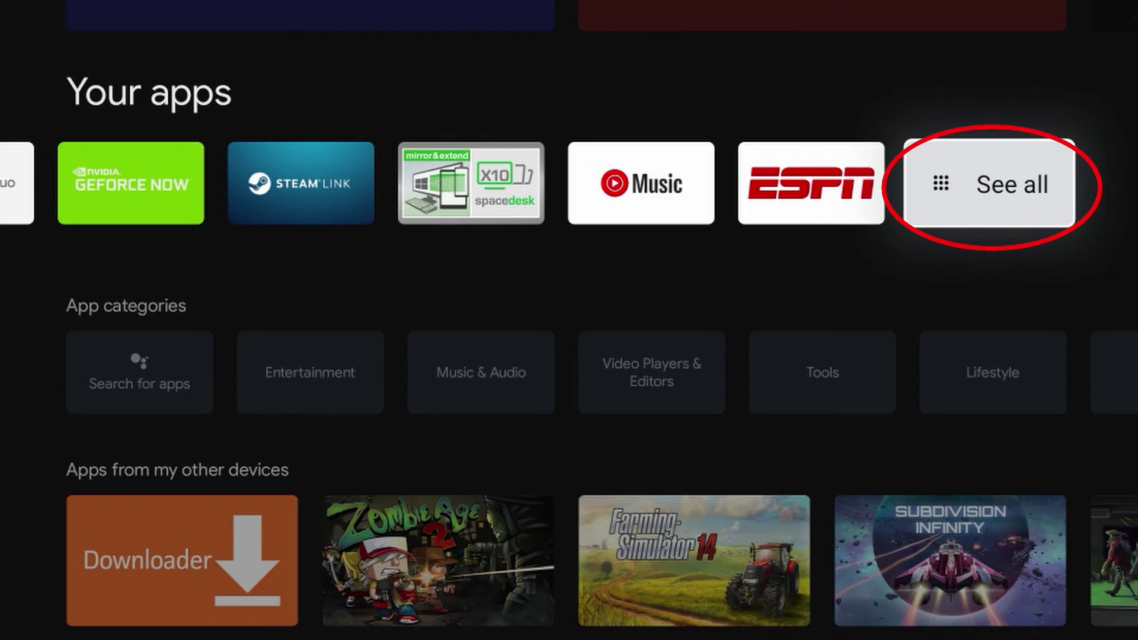
pyautogui.press('Return')
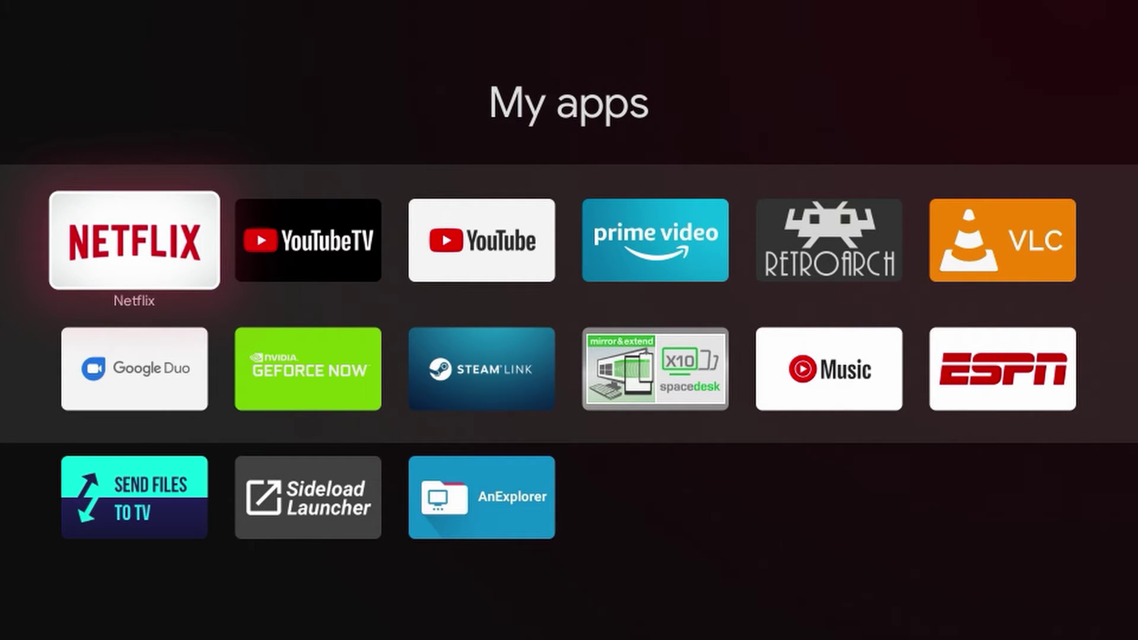
pyautogui.press('Down')
pyautogui.press('Down')
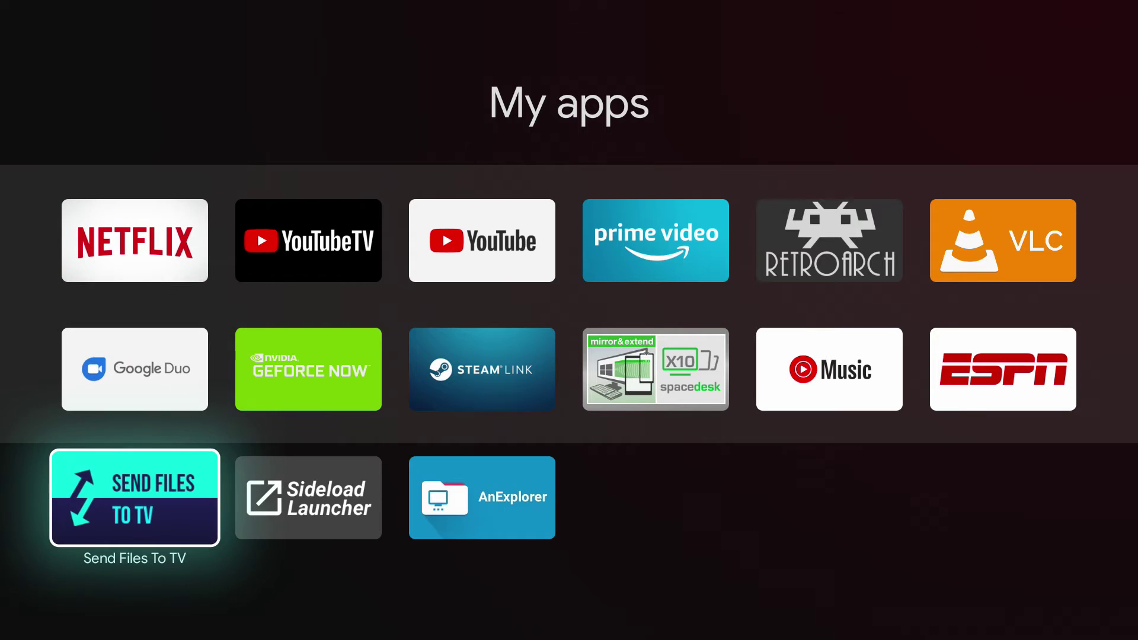
pyautogui.press('Return')
# Step: Step through the intro, allow file access, and open the Receive screen
pyautogui.press('Return')
pyautogui.press('Return')
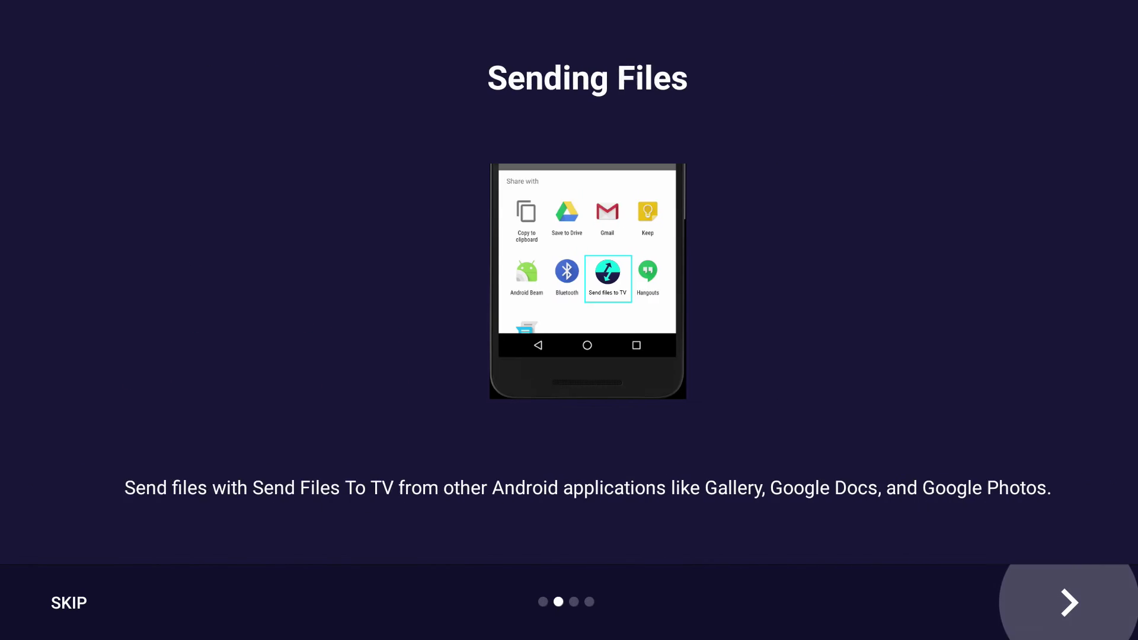
pyautogui.press('Return')
pyautogui.press('Return')
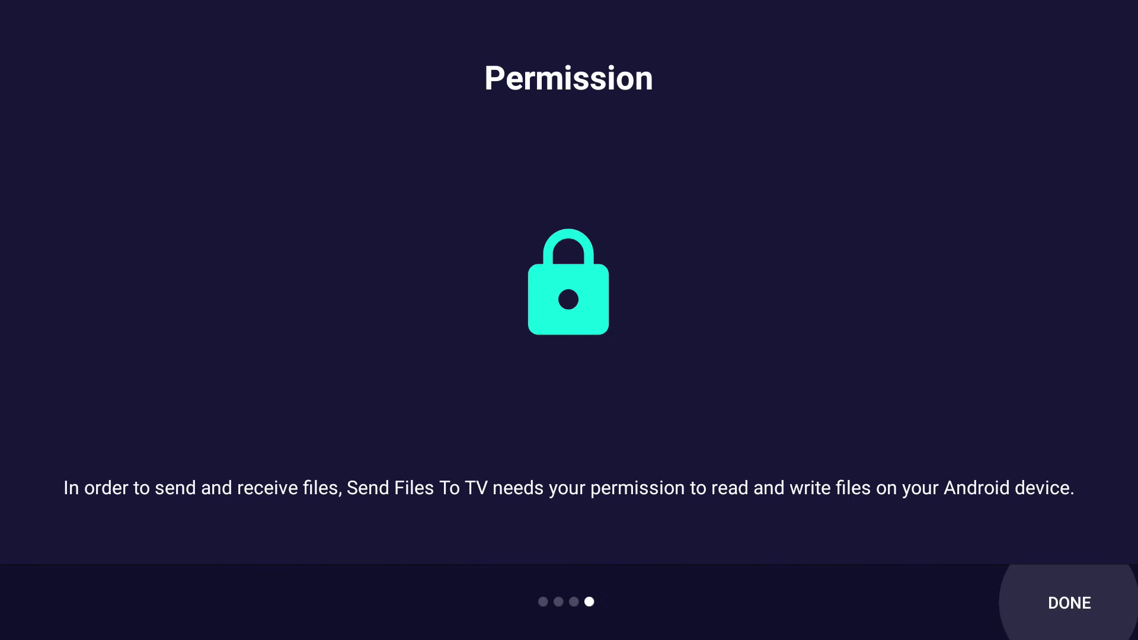
pyautogui.press('Return')
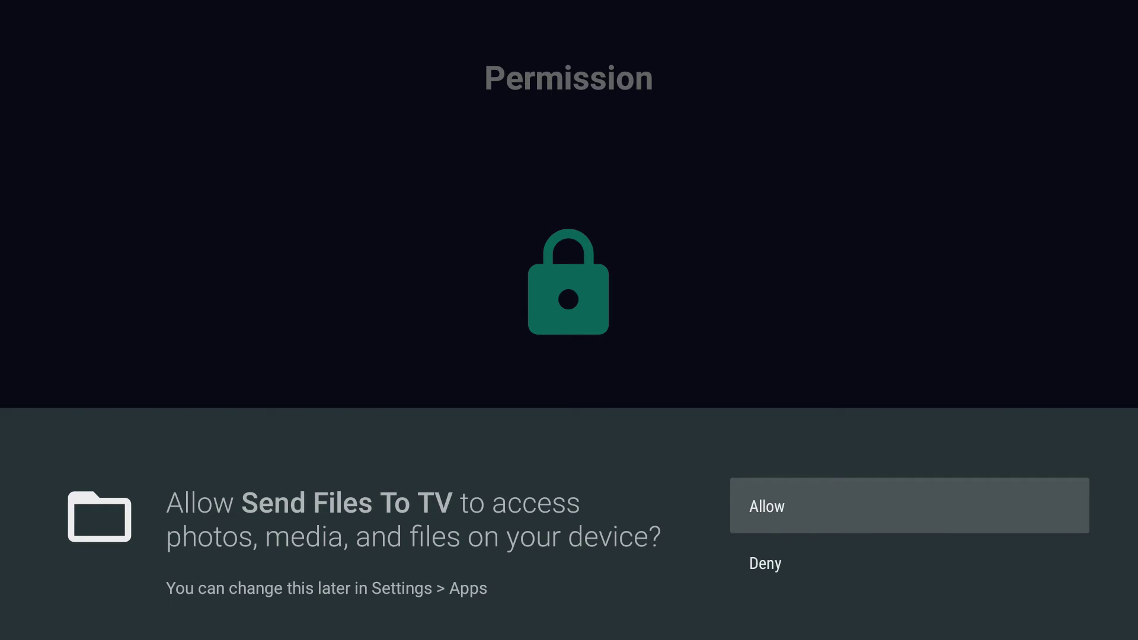
pyautogui.press('Return')
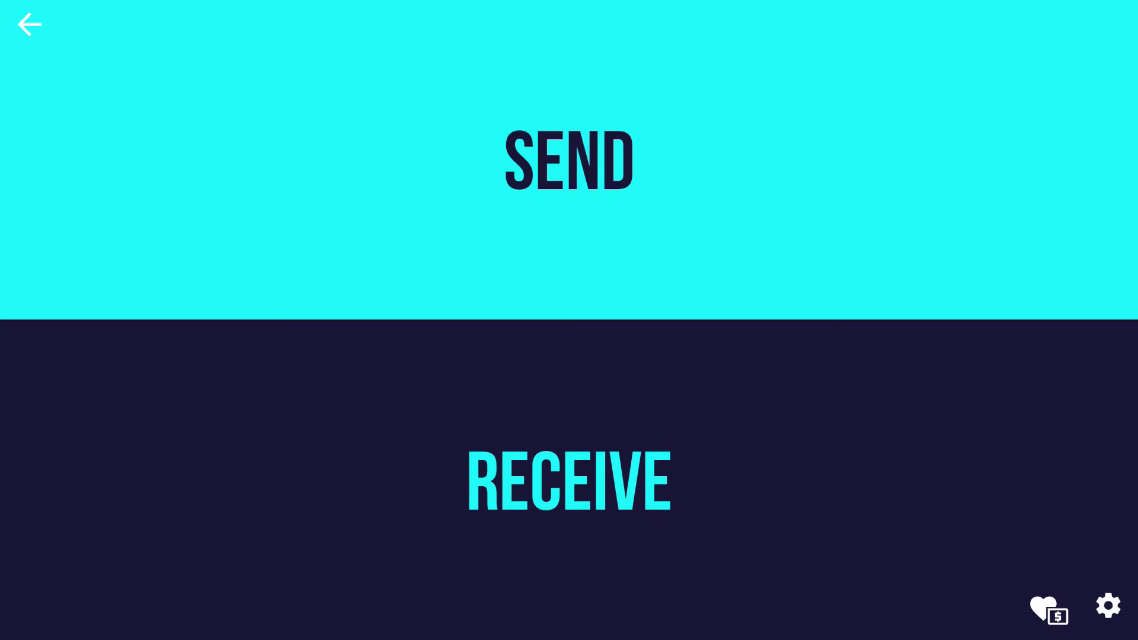
pyautogui.press('Down')
pyautogui.press('Return')
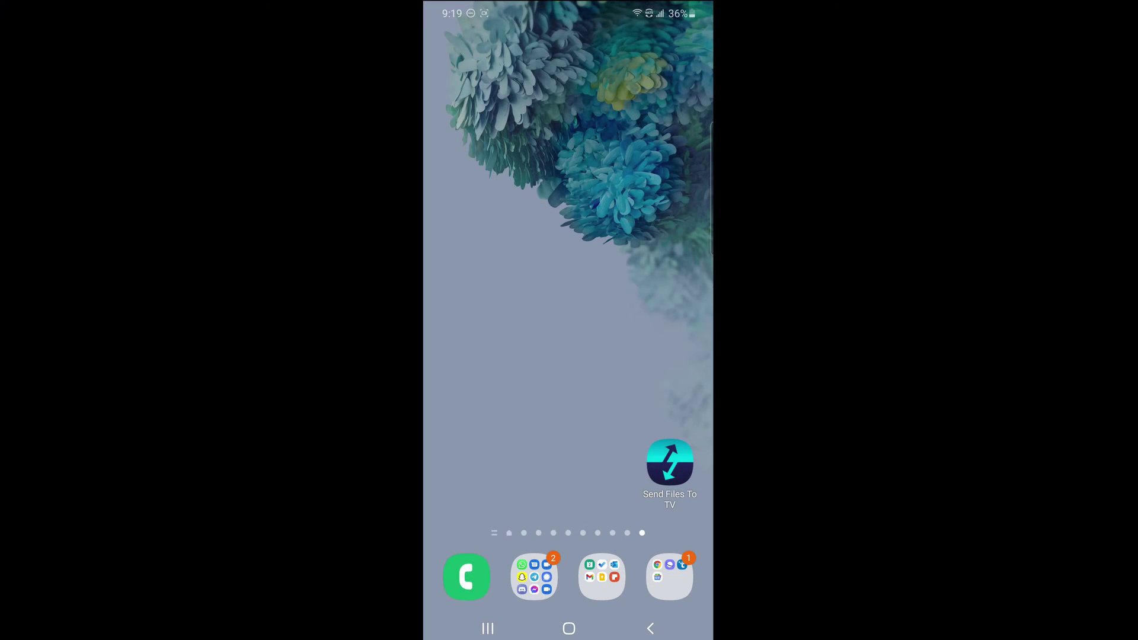
# Step: Launch Send Files To TV on the phone, grant file access and dismiss the news popup
pyautogui.click(669, 462)
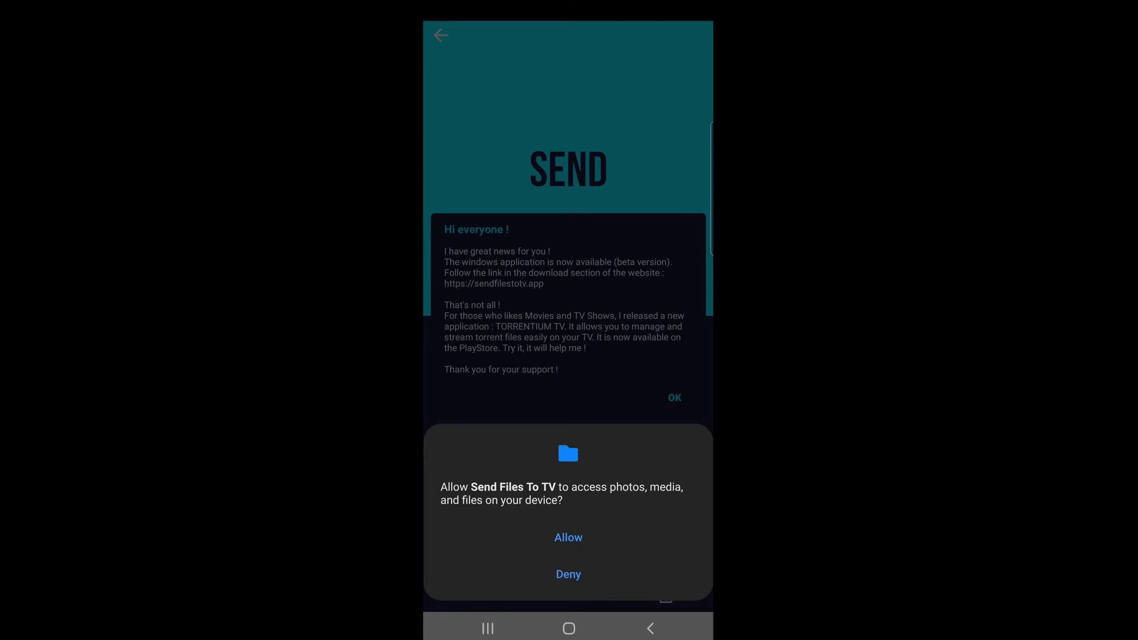
pyautogui.click(568, 537)
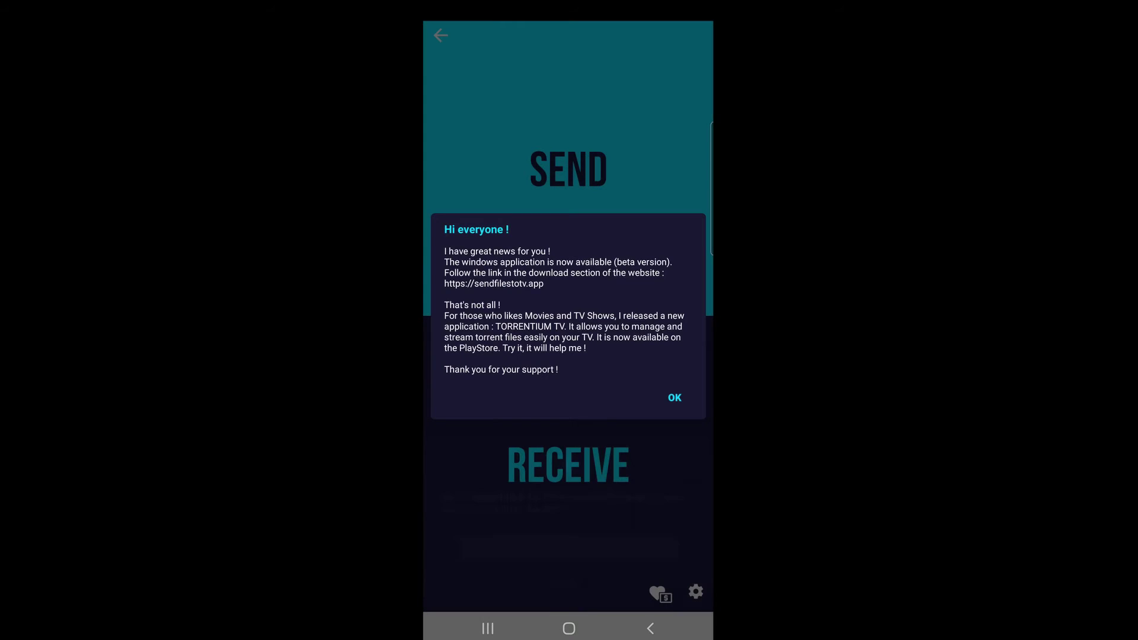
pyautogui.click(674, 397)
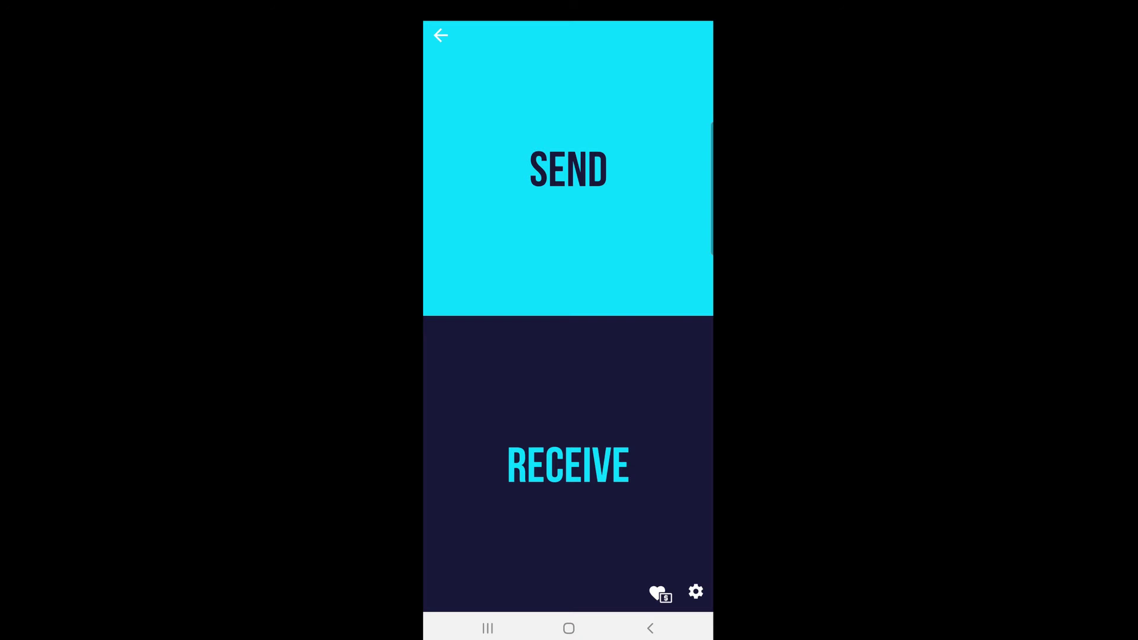
# Step: Send the Stadia APK from the phone's Download folder to the Chromecast
pyautogui.click(569, 169)
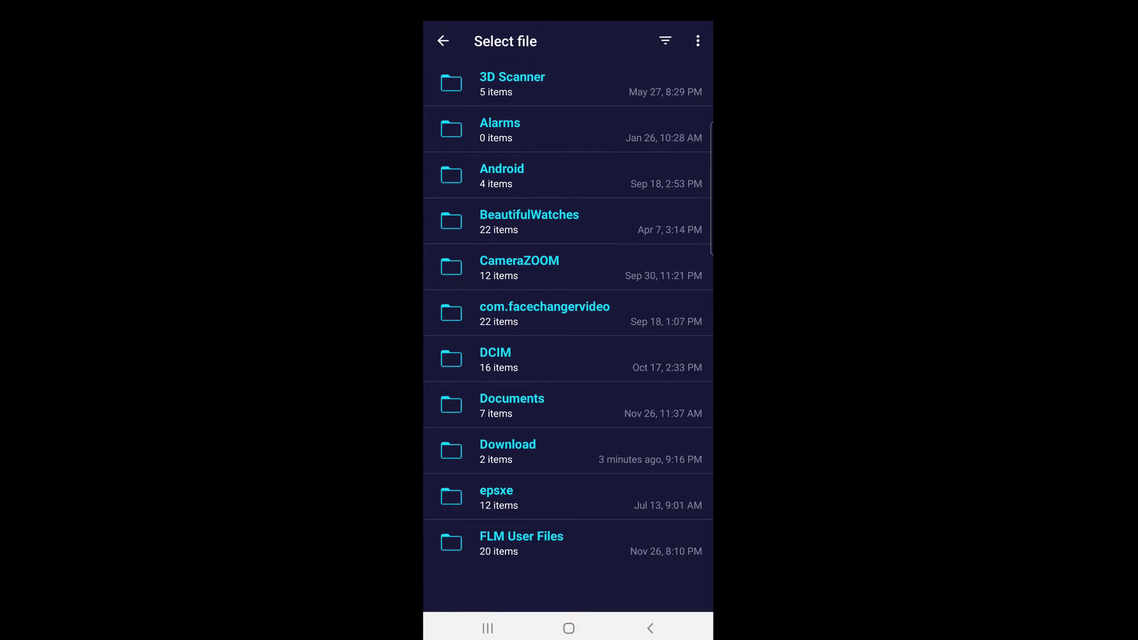
pyautogui.click(508, 450)
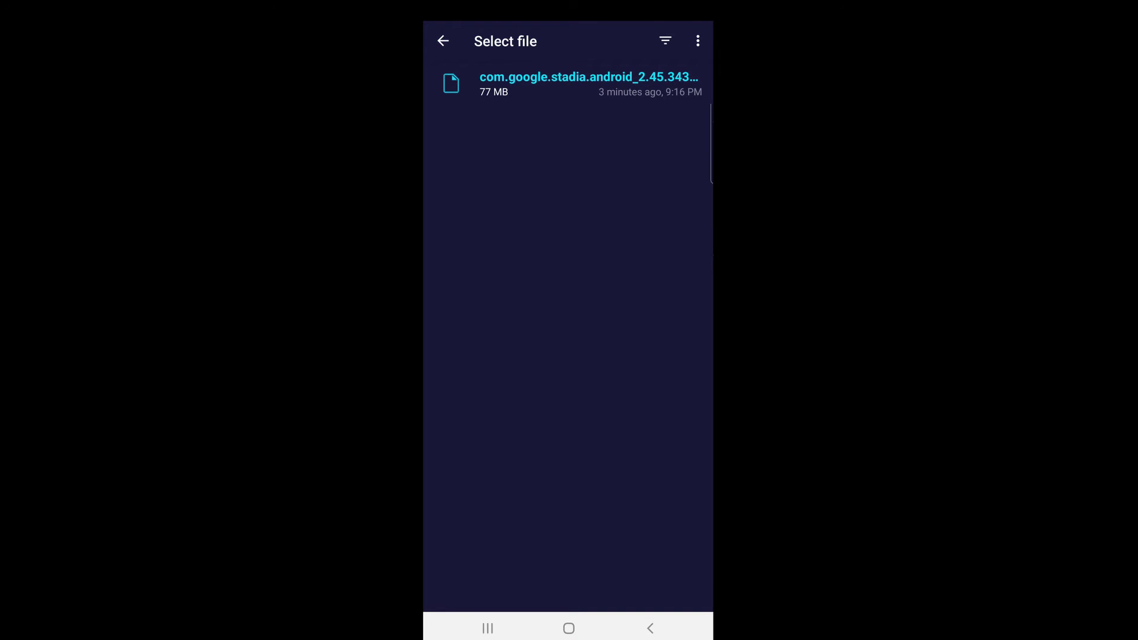
pyautogui.click(588, 83)
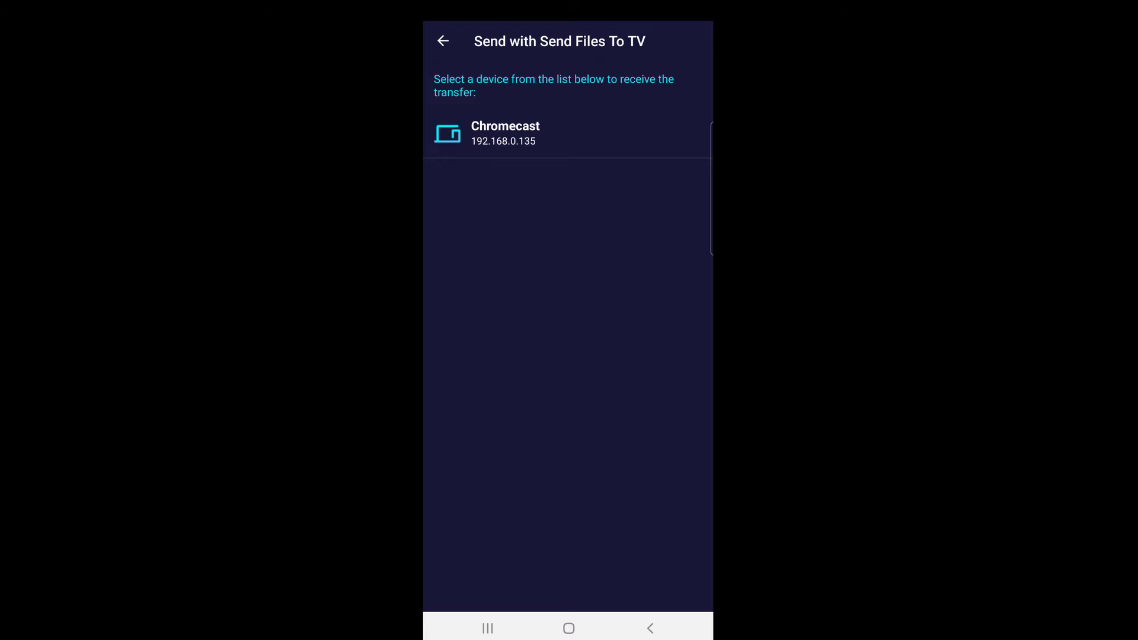
pyautogui.click(505, 133)
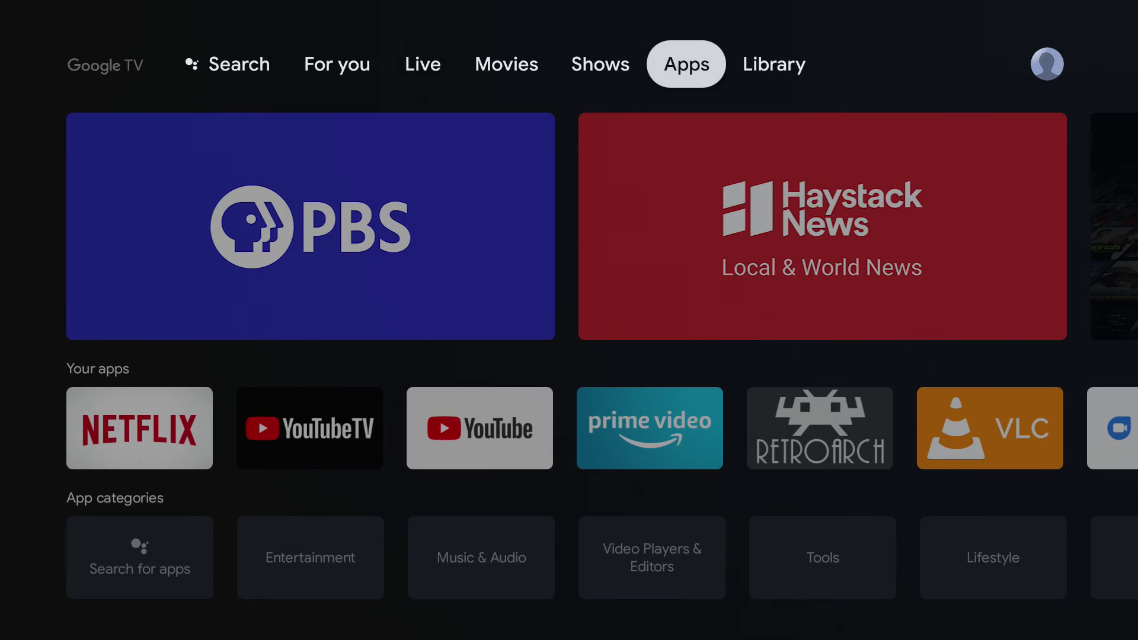
# Step: Launch AnExplorer from the full list of installed apps
pyautogui.press('Down')
pyautogui.press('Down')
pyautogui.press('Right')
pyautogui.press('Right')
pyautogui.press('Right')
pyautogui.press('Right')
pyautogui.press('Right')
pyautogui.press('Right')
pyautogui.press('Right')
pyautogui.press('Right')
pyautogui.press('Right')
pyautogui.press('Right')
pyautogui.press('Right')
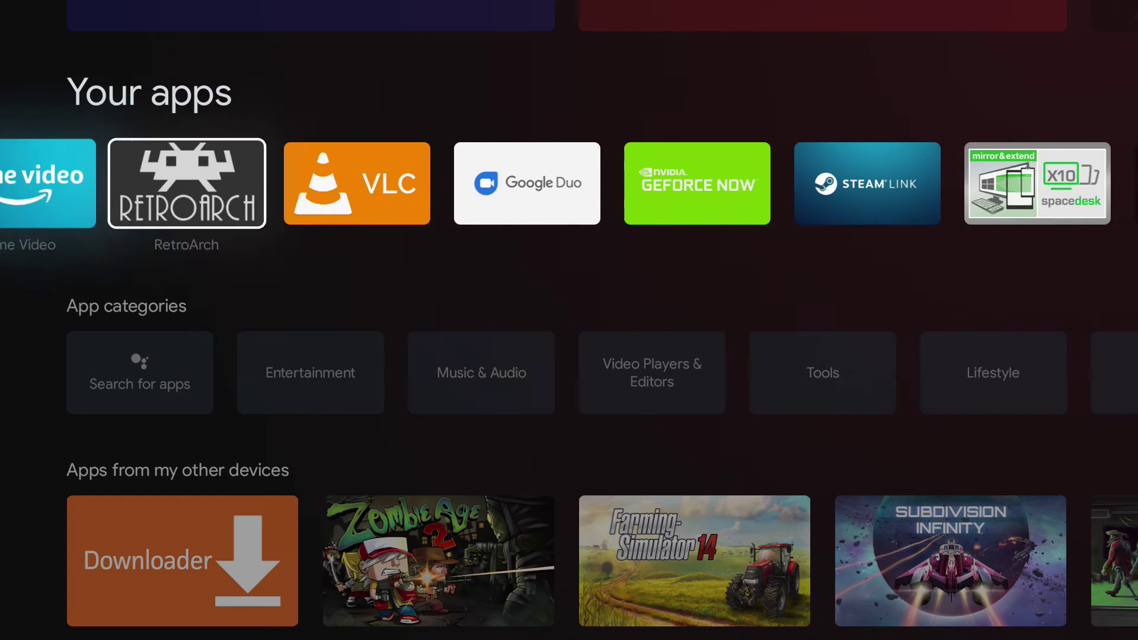
pyautogui.press('Right')
pyautogui.press('Return')
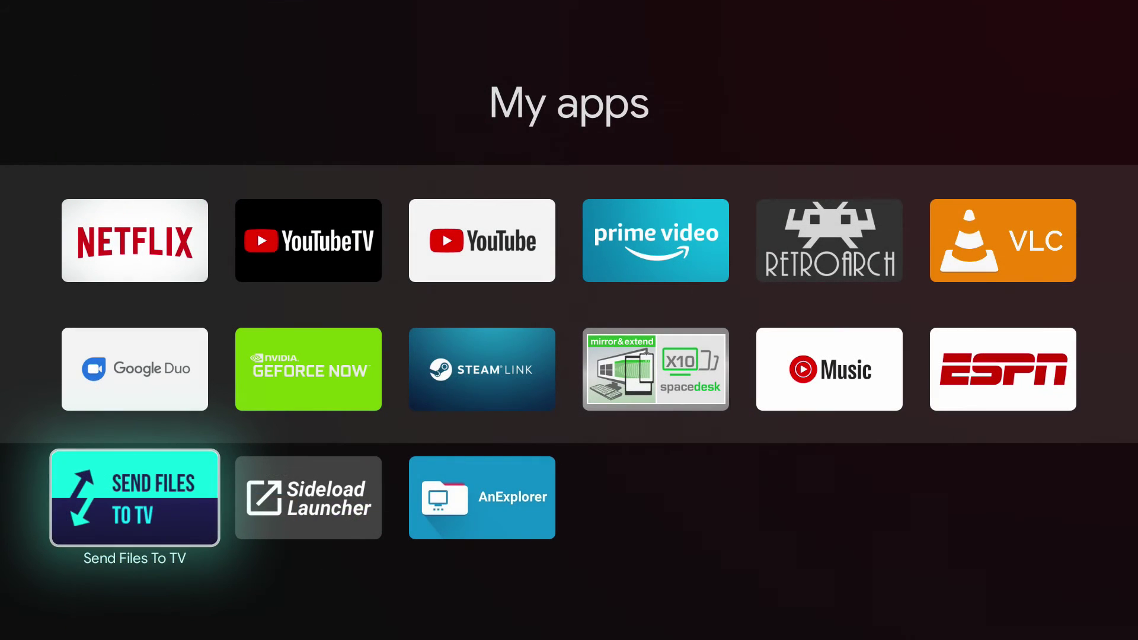
pyautogui.press('Right')
pyautogui.press('Right')
pyautogui.press('Return')
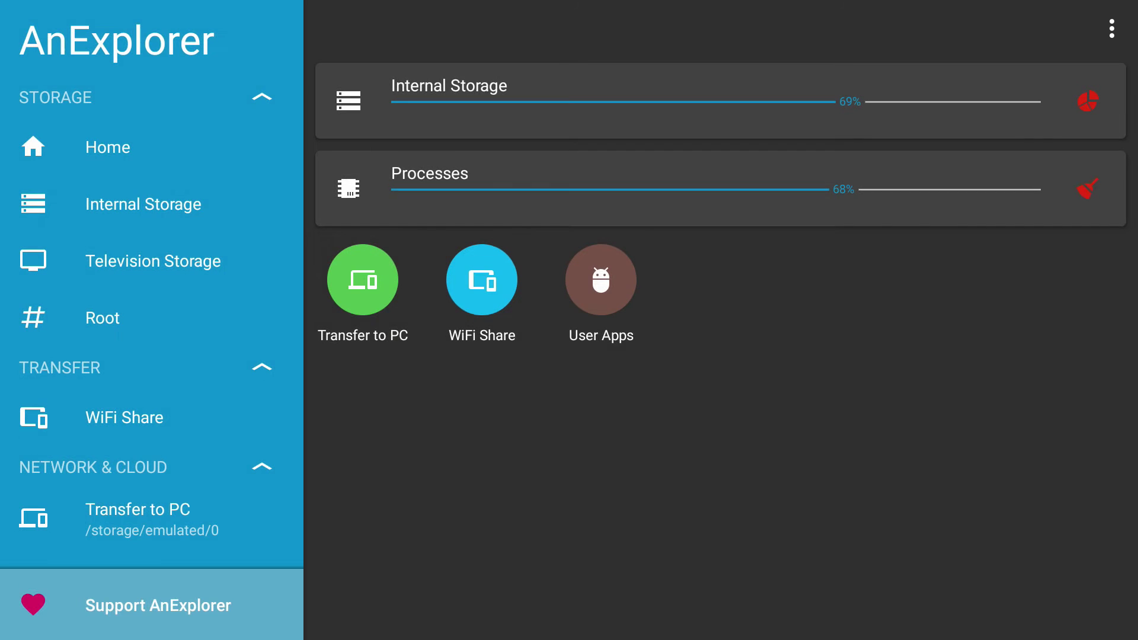
# Step: Open the TV's Internal Storage and go into its Download folder
pyautogui.press('Right')
pyautogui.press('Up')
pyautogui.press('Up')
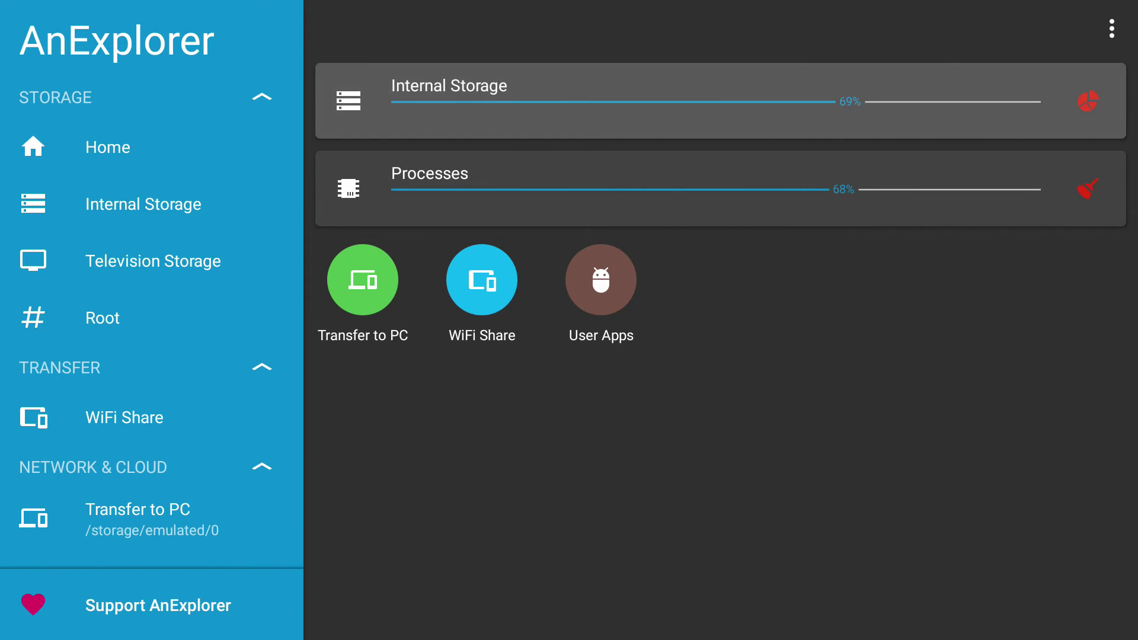
pyautogui.press('Return')
pyautogui.press('Return')
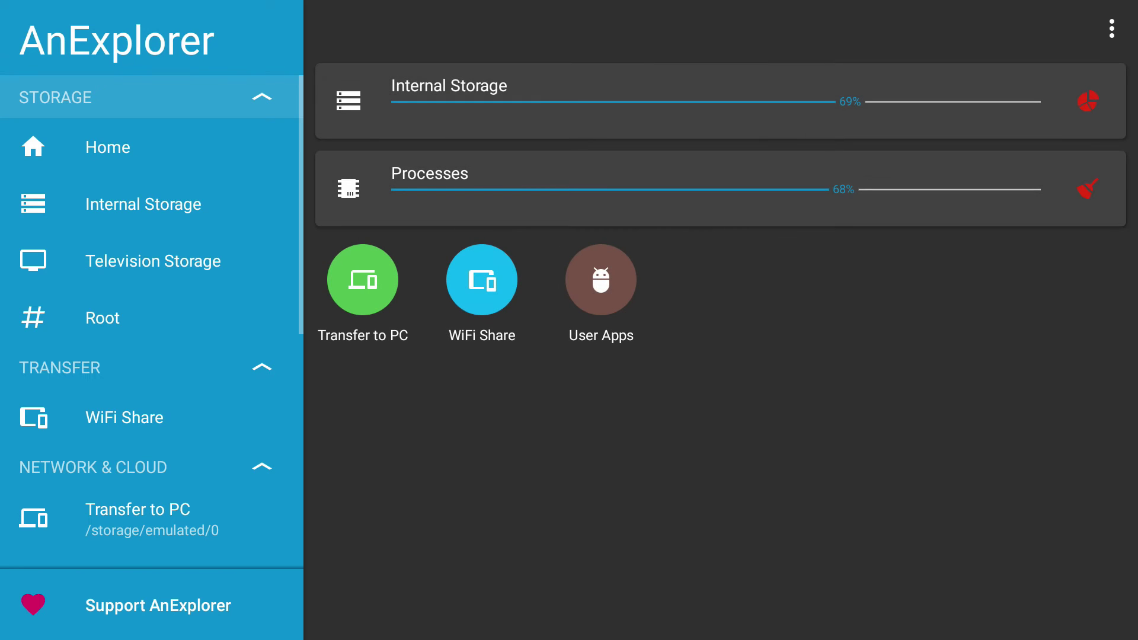
pyautogui.press('Right')
pyautogui.press('Return')
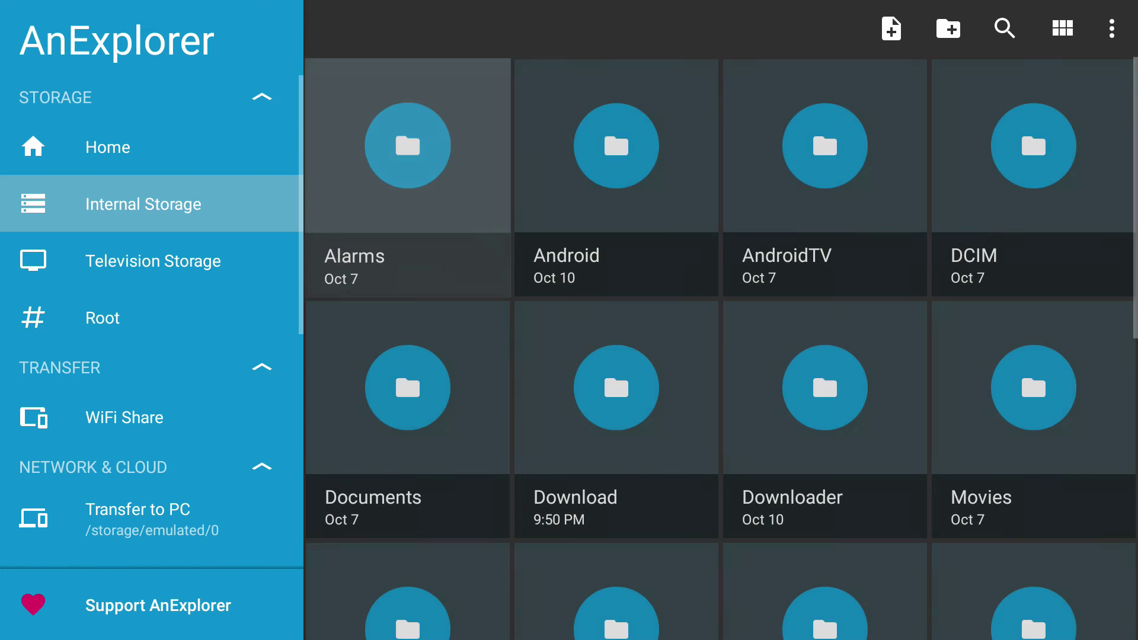
pyautogui.press('Right')
pyautogui.press('Down')
pyautogui.press('Return')
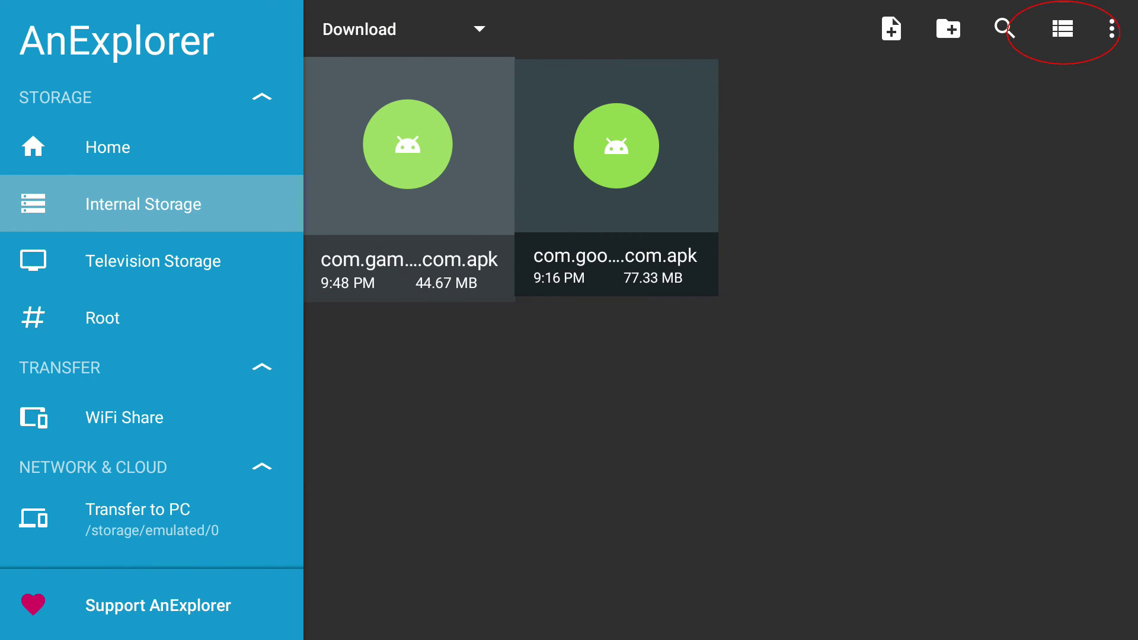
# Step: Switch to list view with full file names and open the Game Pass APK
pyautogui.press('Up')
pyautogui.press('Right')
pyautogui.press('Right')
pyautogui.press('Right')
pyautogui.press('Right')
pyautogui.press('Return')
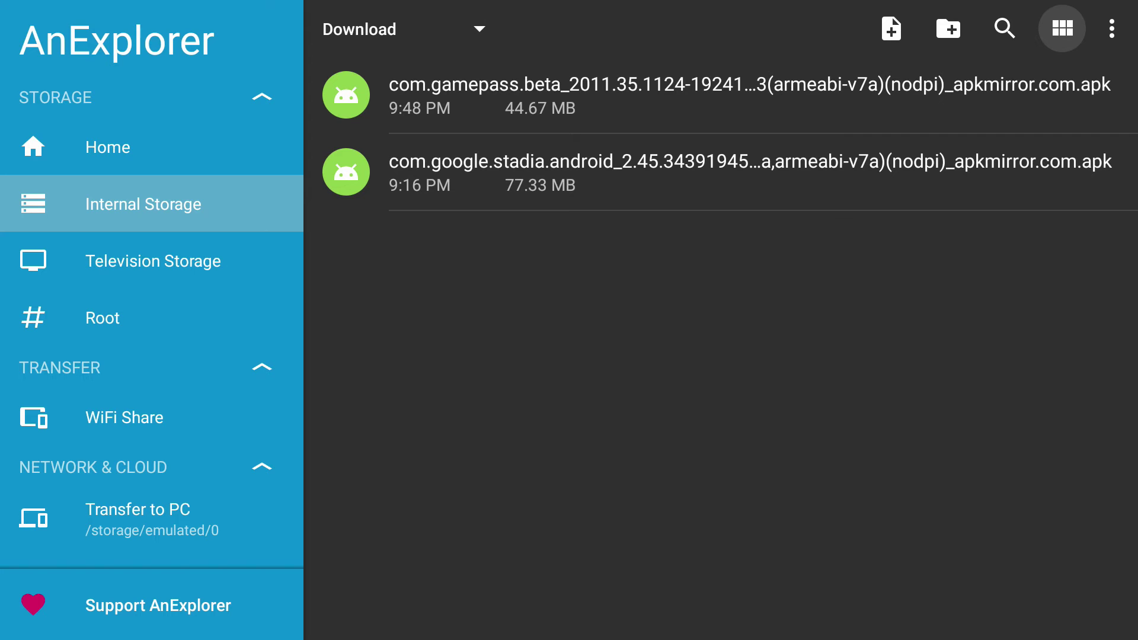
pyautogui.press('Down')
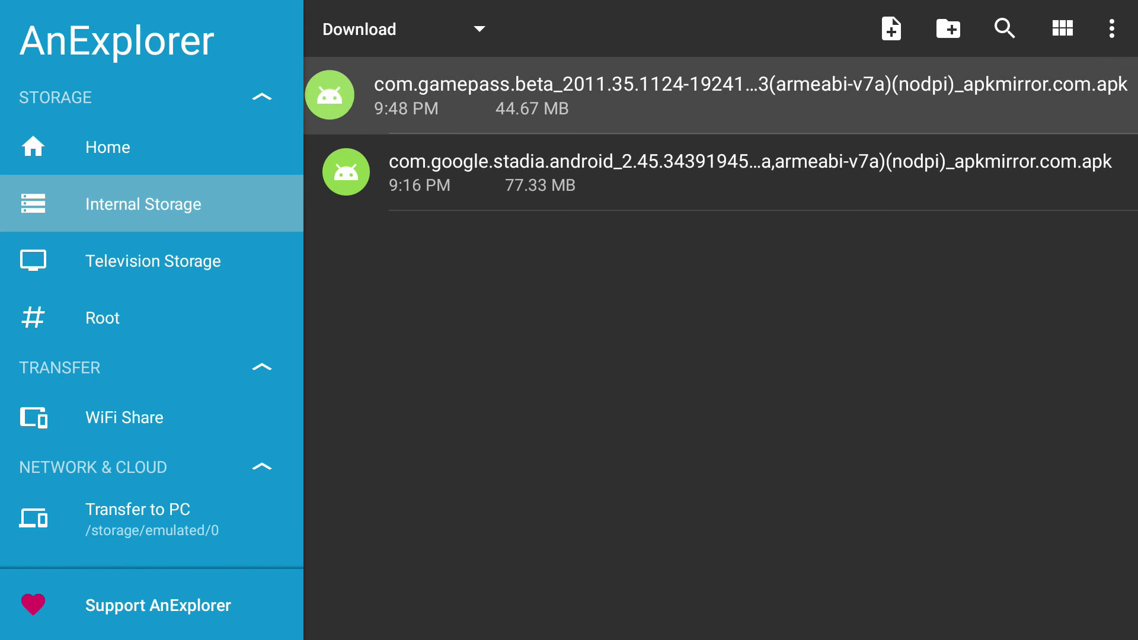
pyautogui.press('Return')
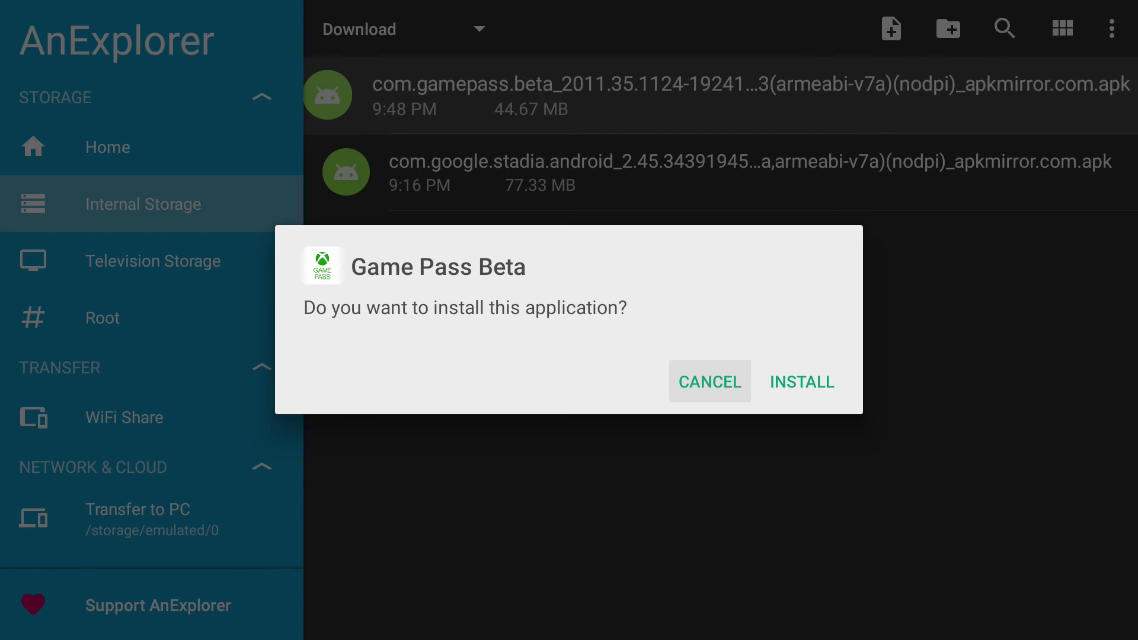
# Step: Install Game Pass Beta and close the installer with DONE
pyautogui.press('Right')
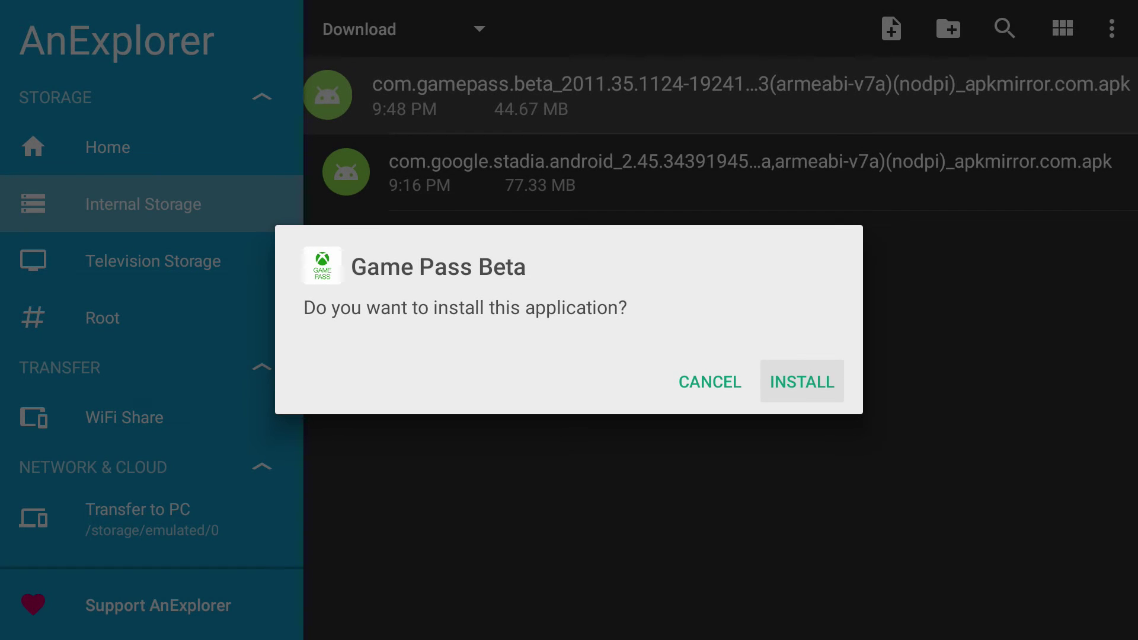
pyautogui.press('Return')
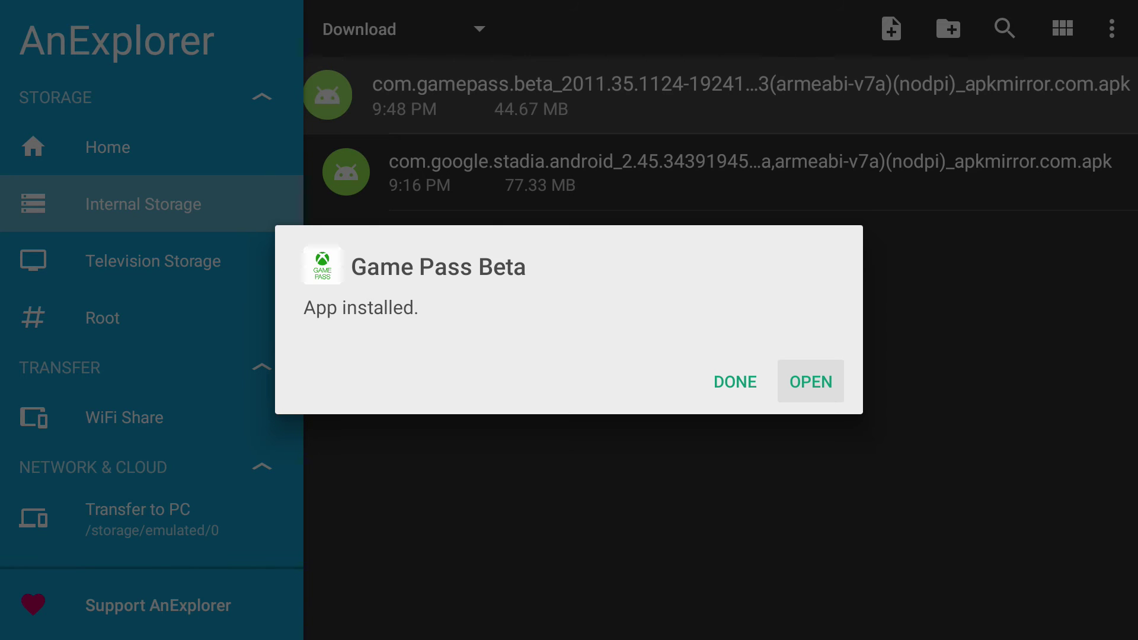
pyautogui.press('Left')
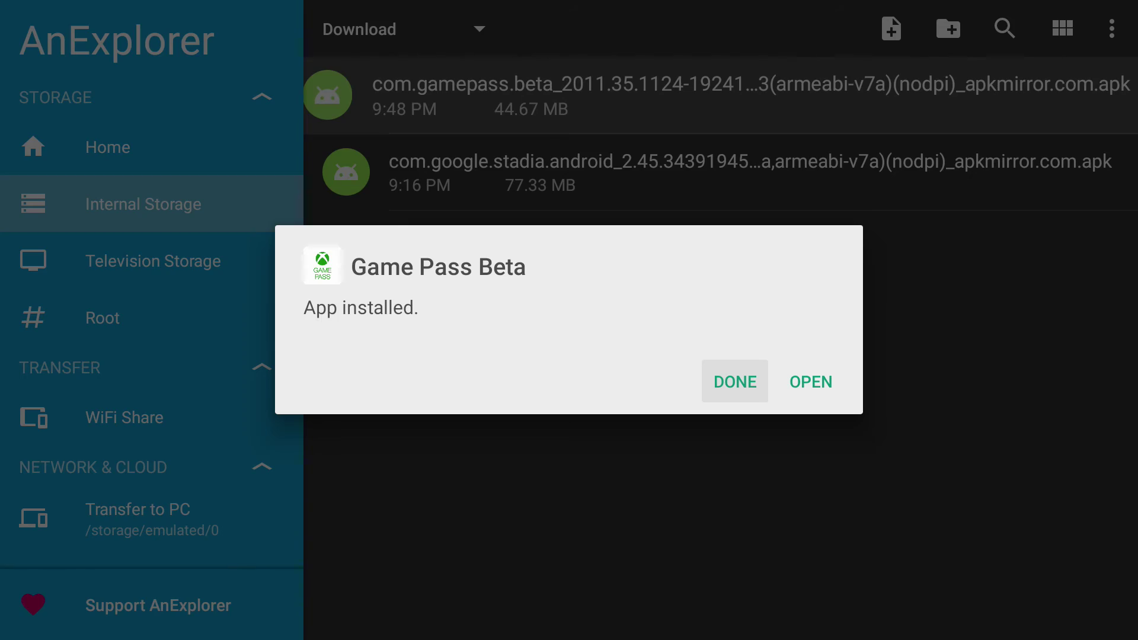
pyautogui.press('Return')
# Step: Install the Stadia APK, finish with DONE, and return to the TV home screen
pyautogui.press('Down')
pyautogui.press('Return')
pyautogui.press('Right')
pyautogui.press('Return')
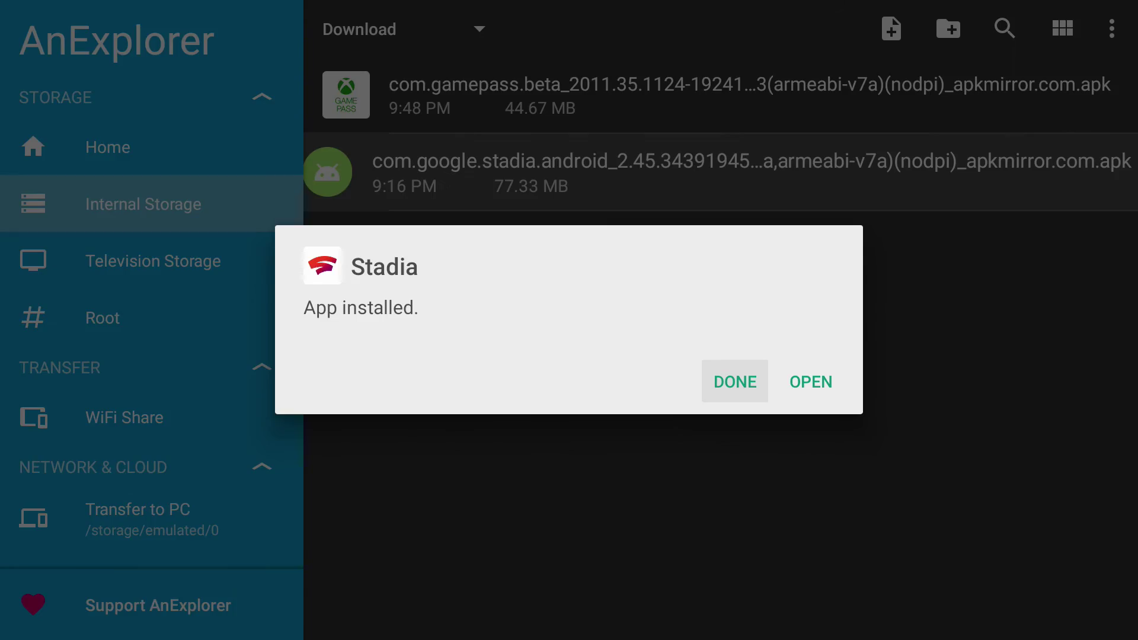
pyautogui.press('Return')
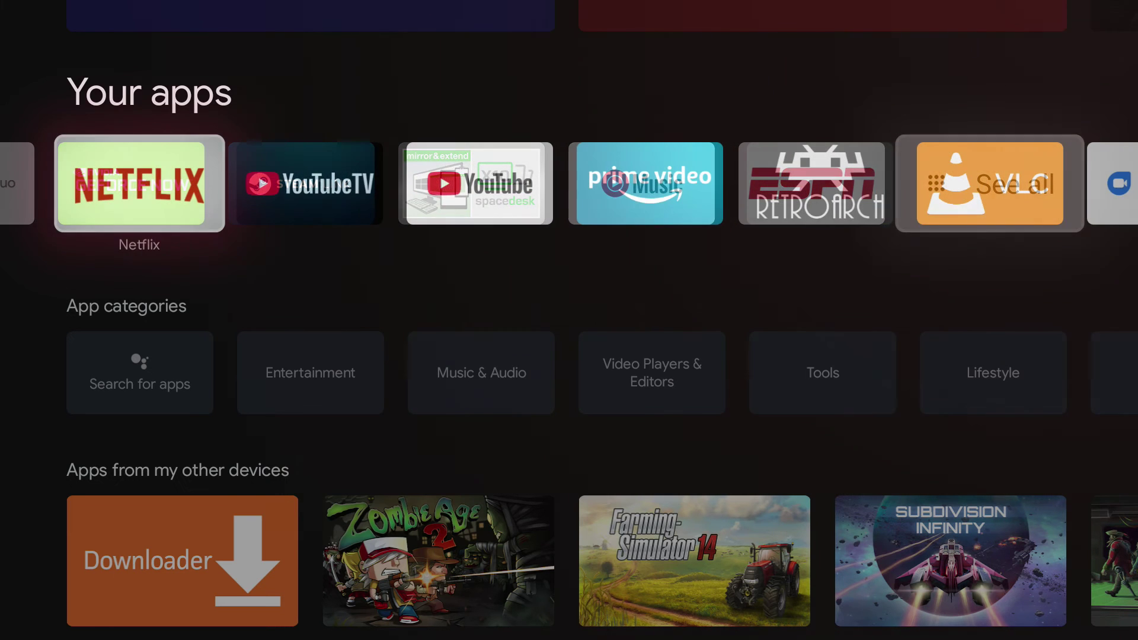
pyautogui.press('Right')
pyautogui.press('Right')
pyautogui.press('Right')
pyautogui.press('Right')
pyautogui.press('Right')
pyautogui.press('Right')
pyautogui.press('Right')
pyautogui.press('Right')
pyautogui.press('Right')
pyautogui.press('Right')
pyautogui.press('Right')
pyautogui.press('Right')
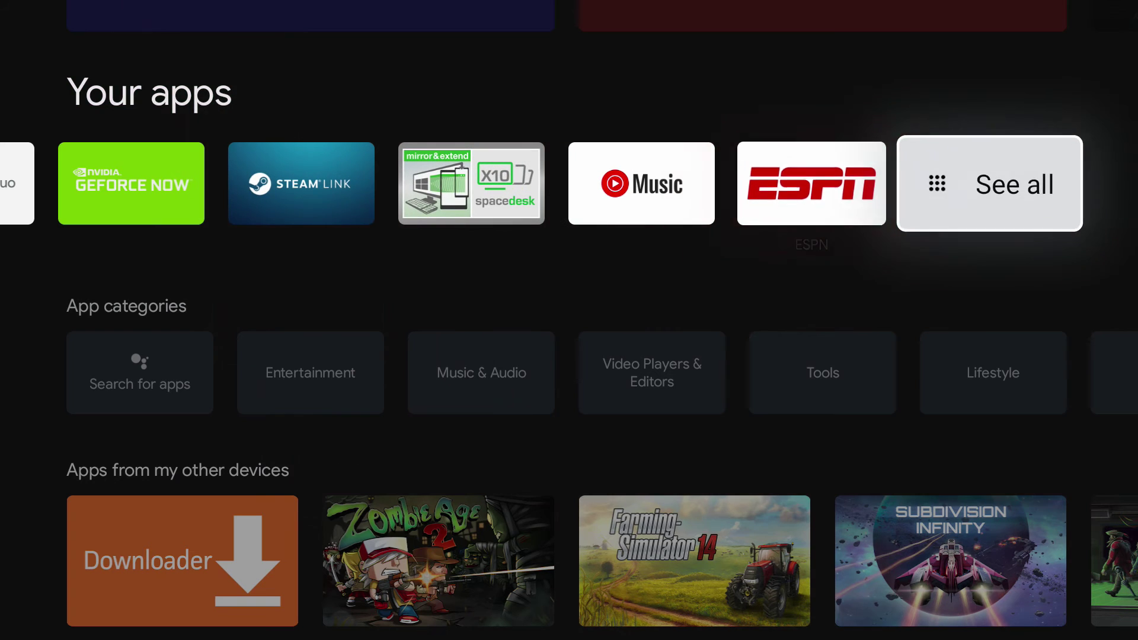
# Step: Launch Stadia from the full apps list and start playing Panzer Dragoon
pyautogui.press('Return')
pyautogui.press('Down')
pyautogui.press('Down')
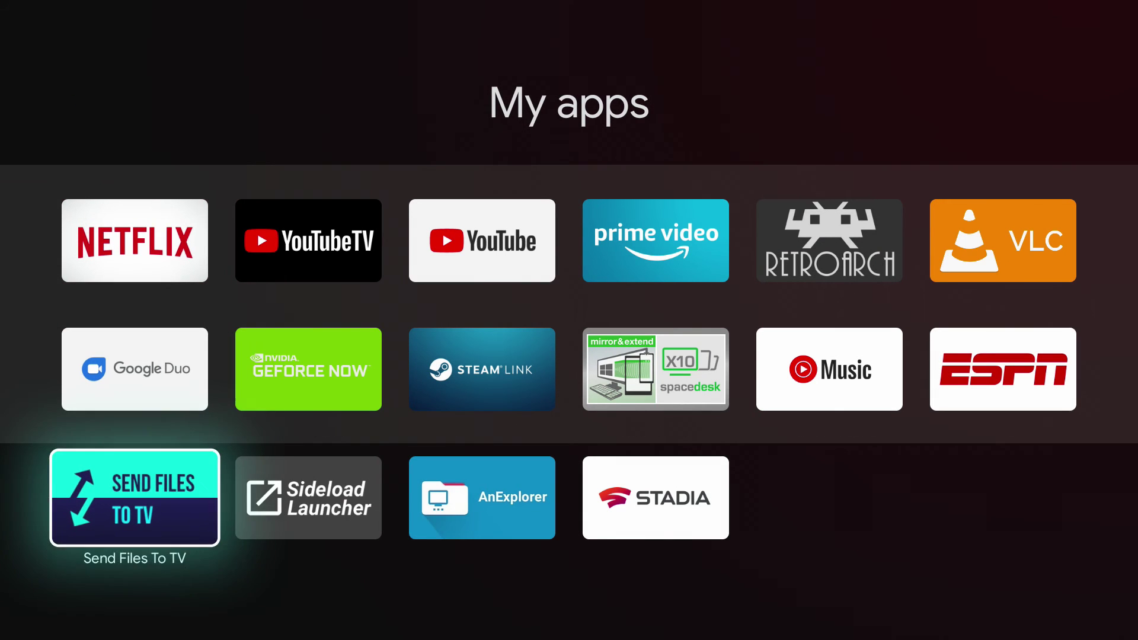
pyautogui.press('Right')
pyautogui.press('Right')
pyautogui.press('Right')
pyautogui.press('Return')
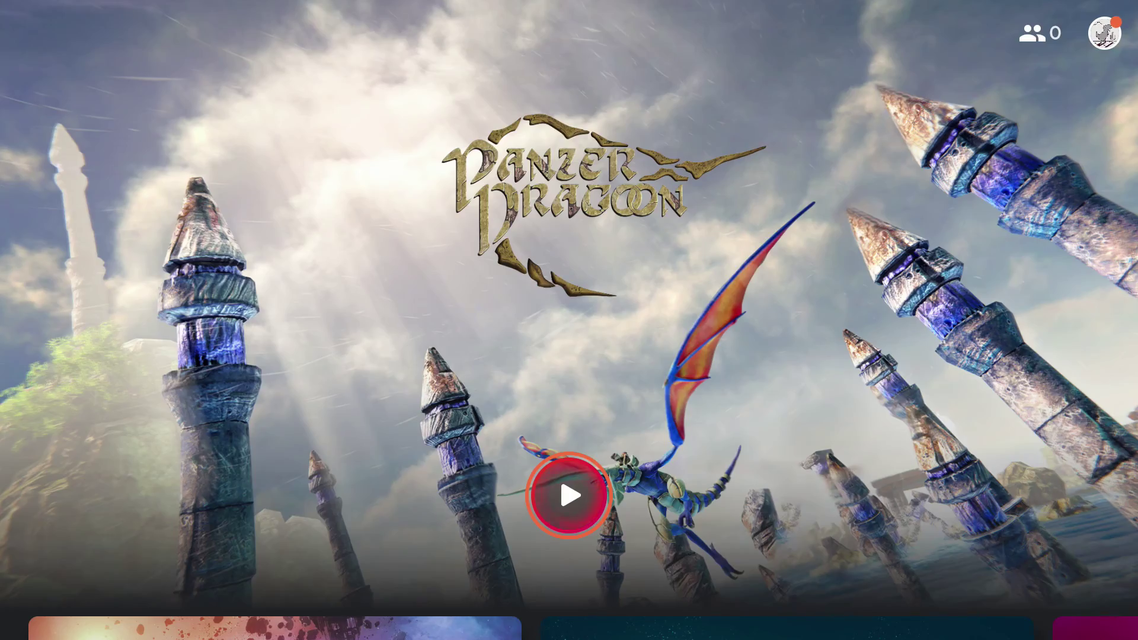
pyautogui.press('Return')
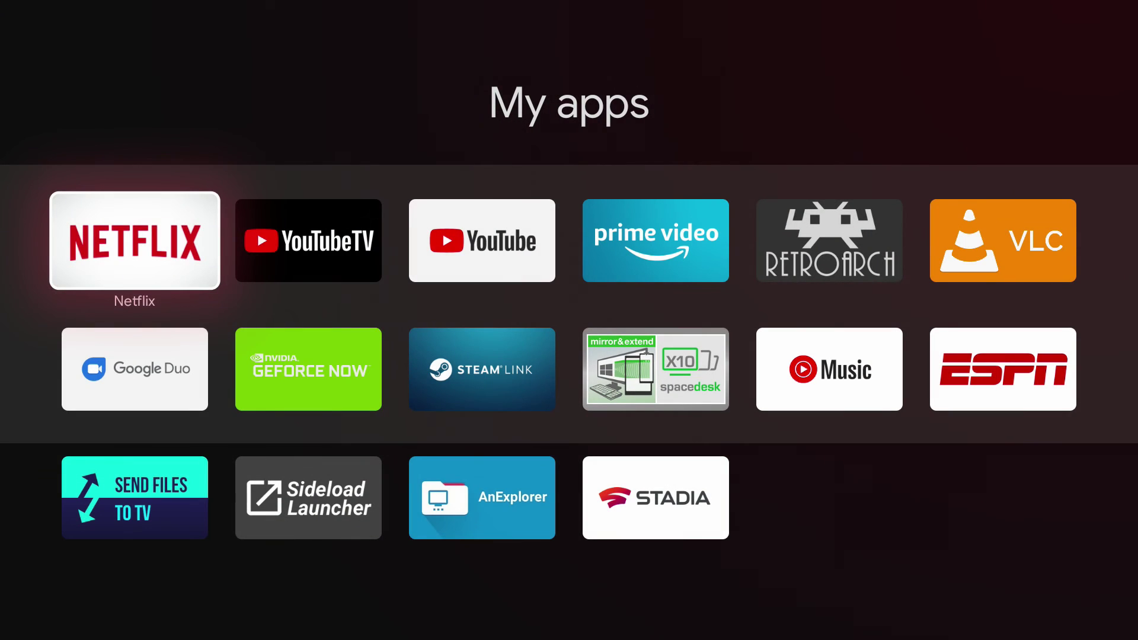
pyautogui.press('Down')
pyautogui.press('Down')
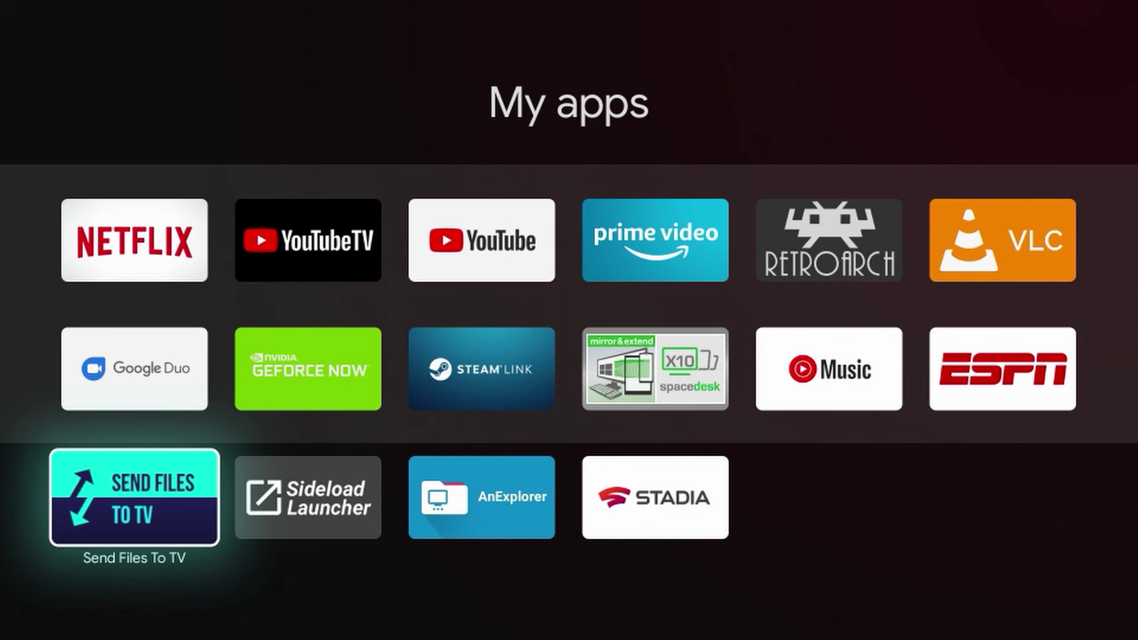
# Step: Open Sideload Launcher from My apps and launch Game Pass Beta from it
pyautogui.press('Right')
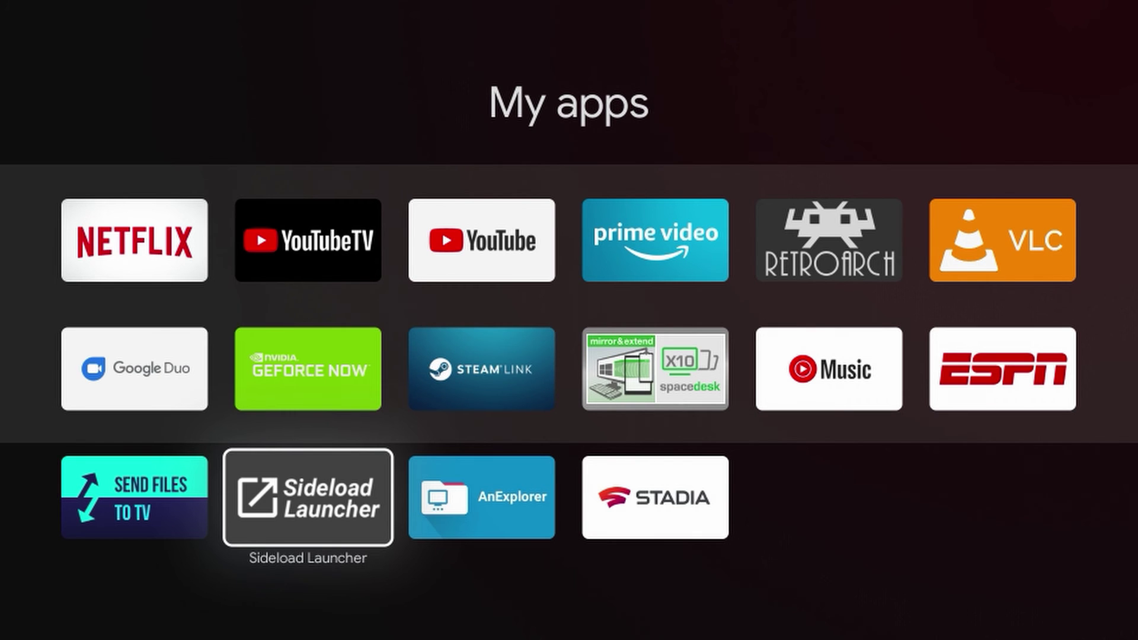
pyautogui.press('Return')
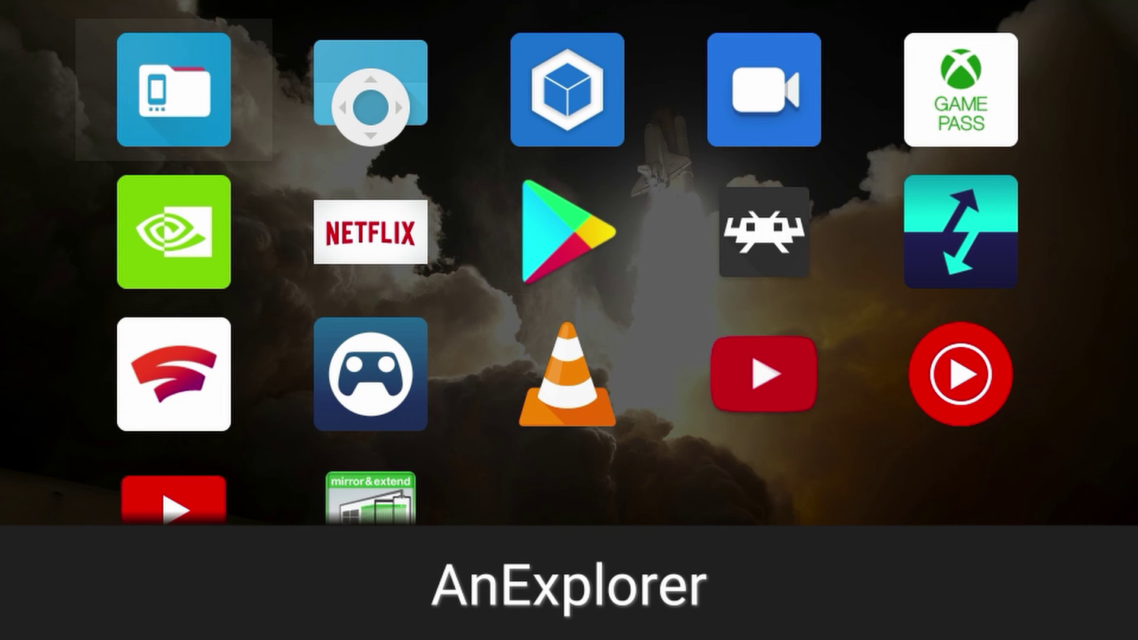
pyautogui.press('Right')
pyautogui.press('Right')
pyautogui.press('Right')
pyautogui.press('Right')
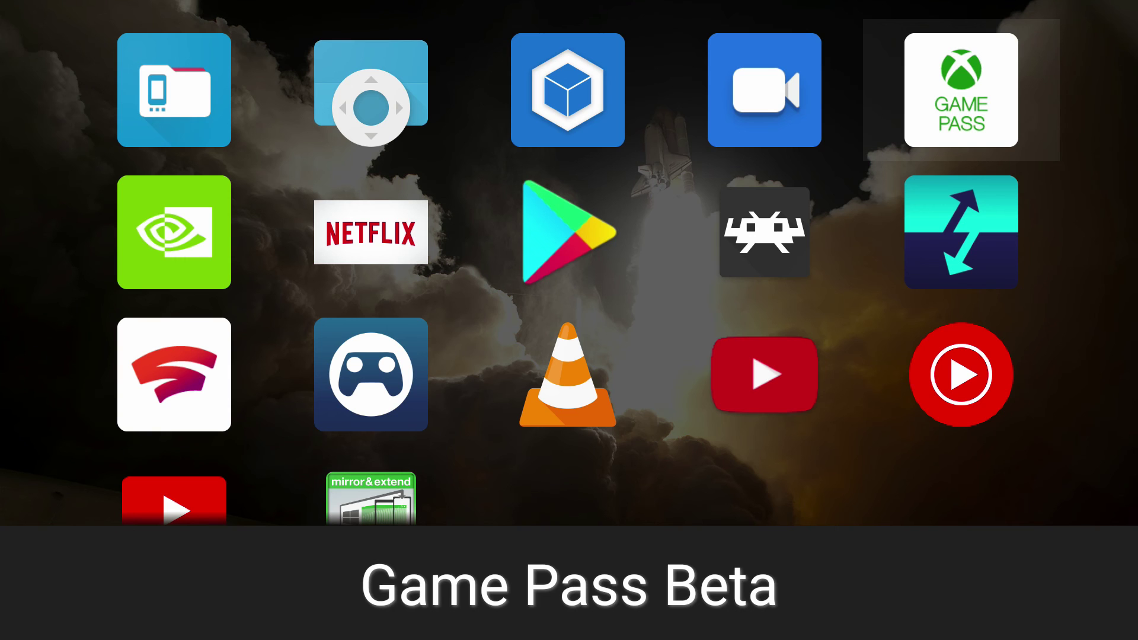
pyautogui.press('Return')
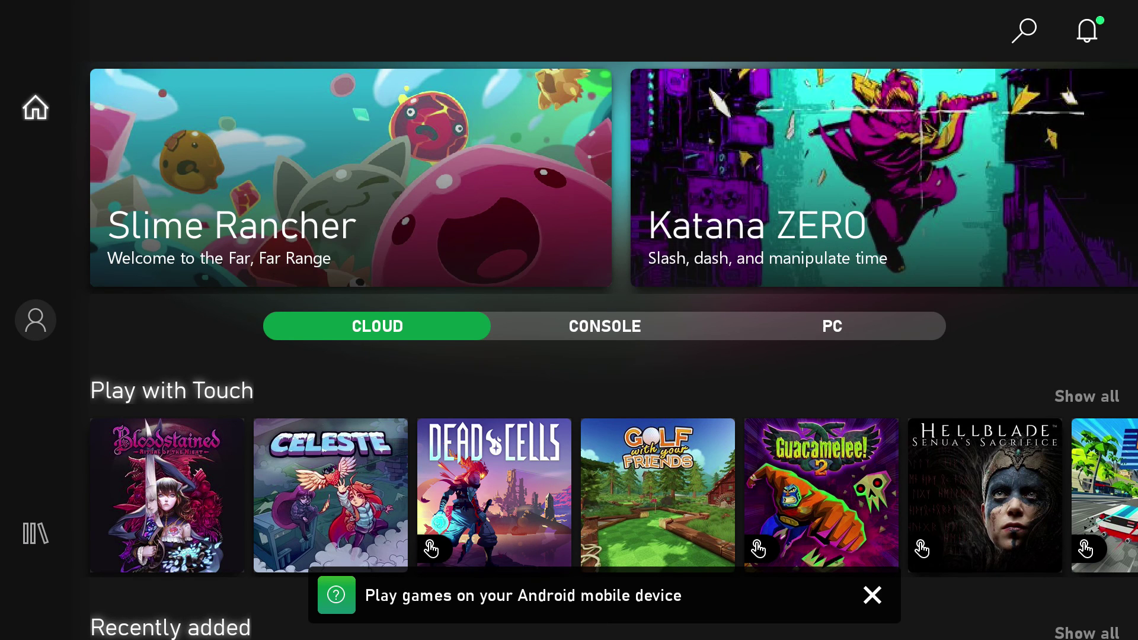
# Step: Browse the Cloud tab from the Play with Touch games down to the EA Play collection
pyautogui.press('Tab')
pyautogui.press('Down')
pyautogui.press('Down')
pyautogui.press('Down')
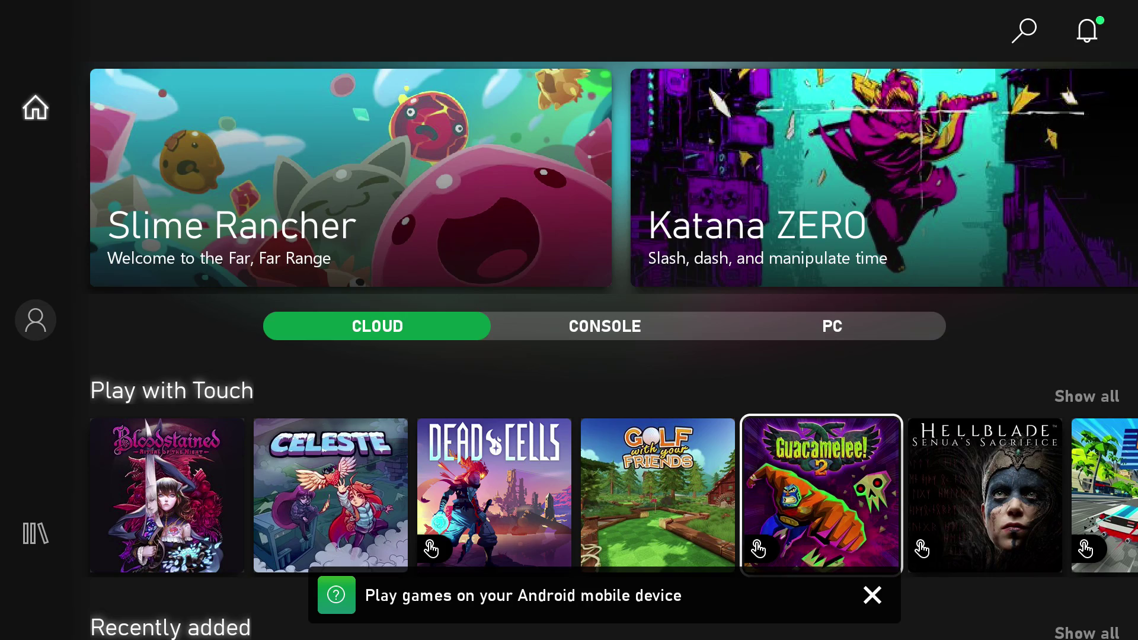
pyautogui.press('Down')
pyautogui.press('Down')
pyautogui.press('Down')
pyautogui.press('Down')
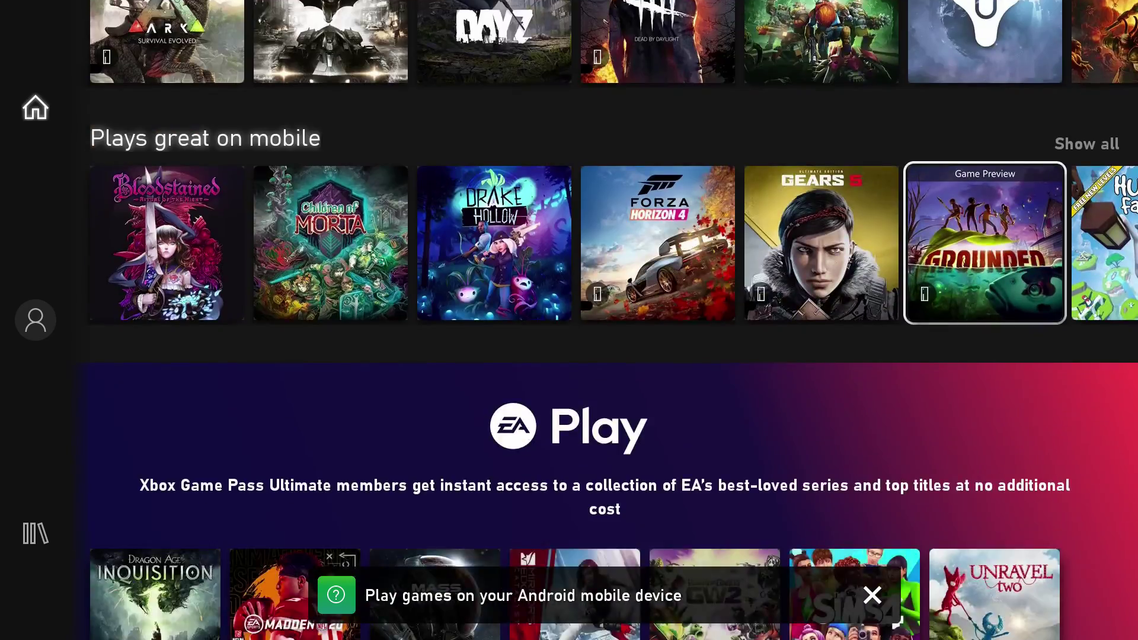
pyautogui.press('Down')
pyautogui.press('Down')
pyautogui.press('Down')
pyautogui.press('Down')
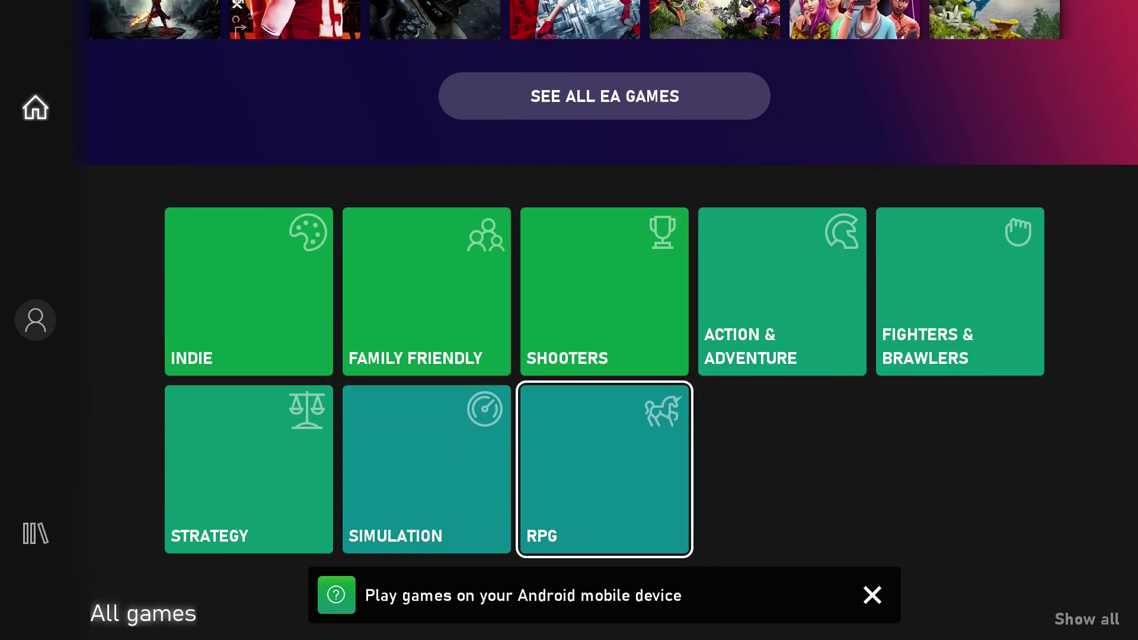
pyautogui.press('Up')
pyautogui.press('Up')
pyautogui.press('Up')
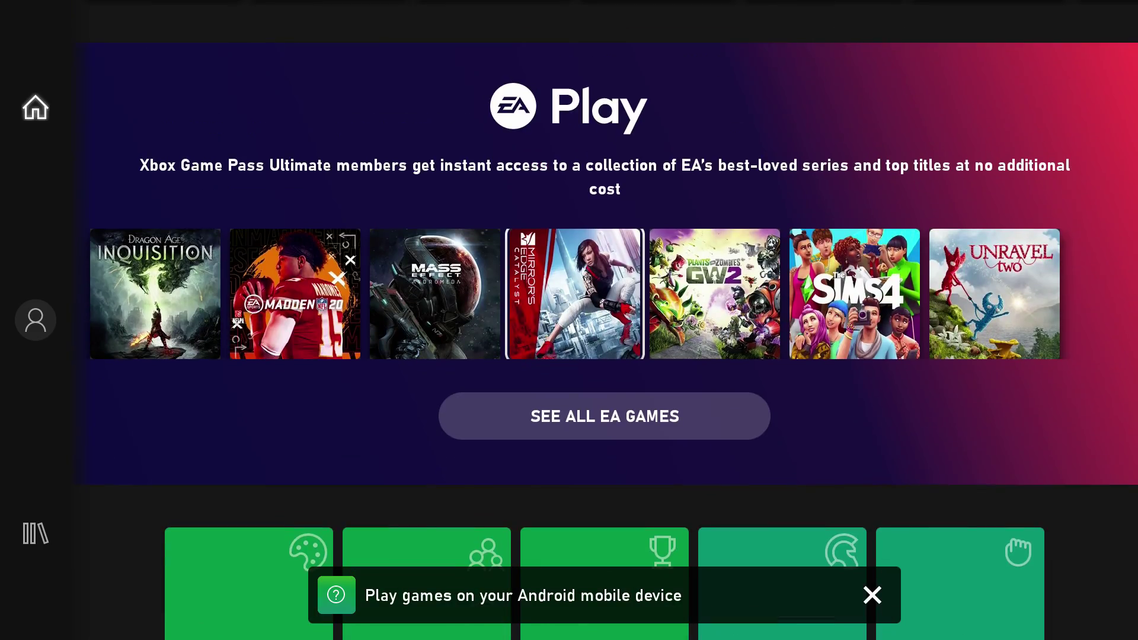